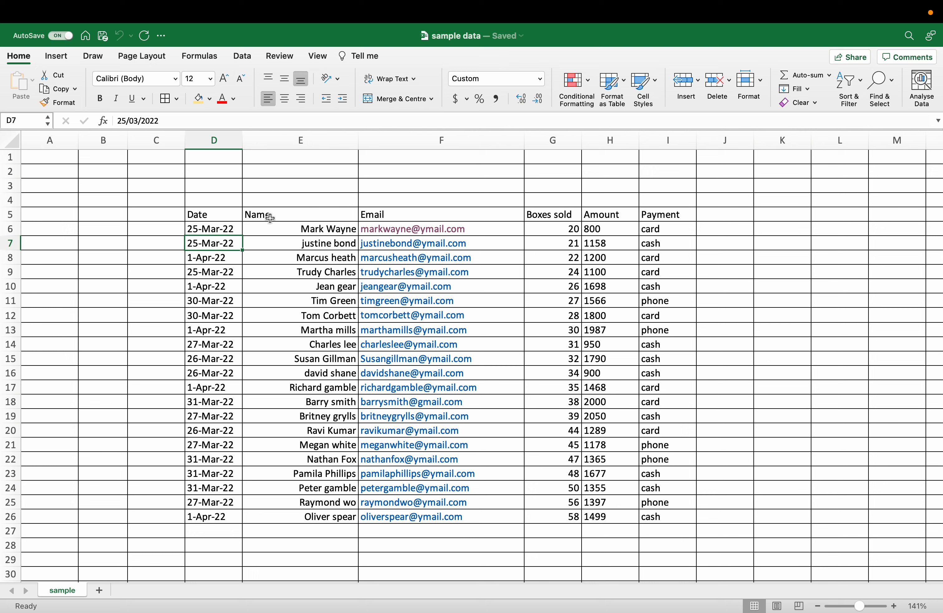
Step: Left-align the values in the Name and Boxes sold columns, rows 6 to 26
click(306, 230)
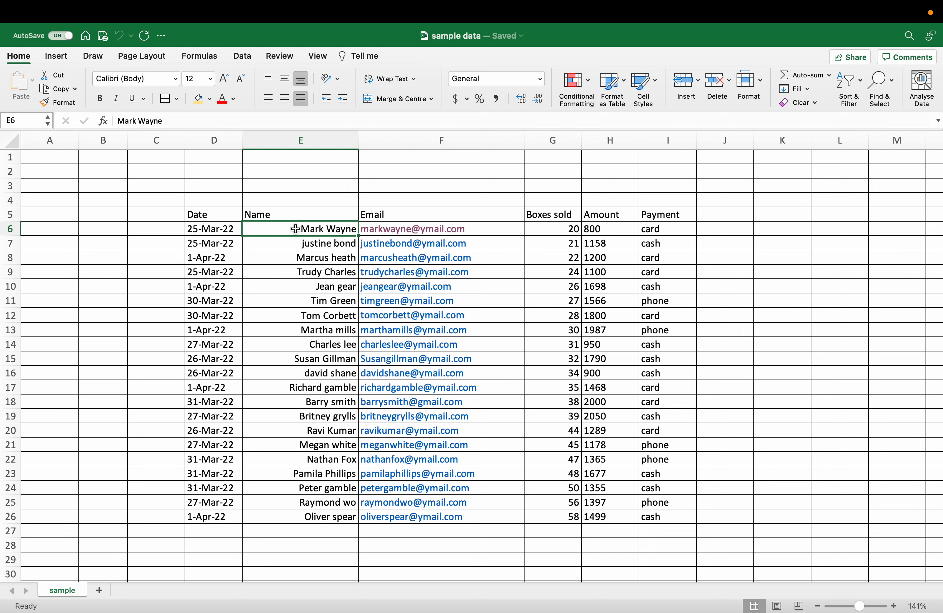
drag(293, 228, 312, 514)
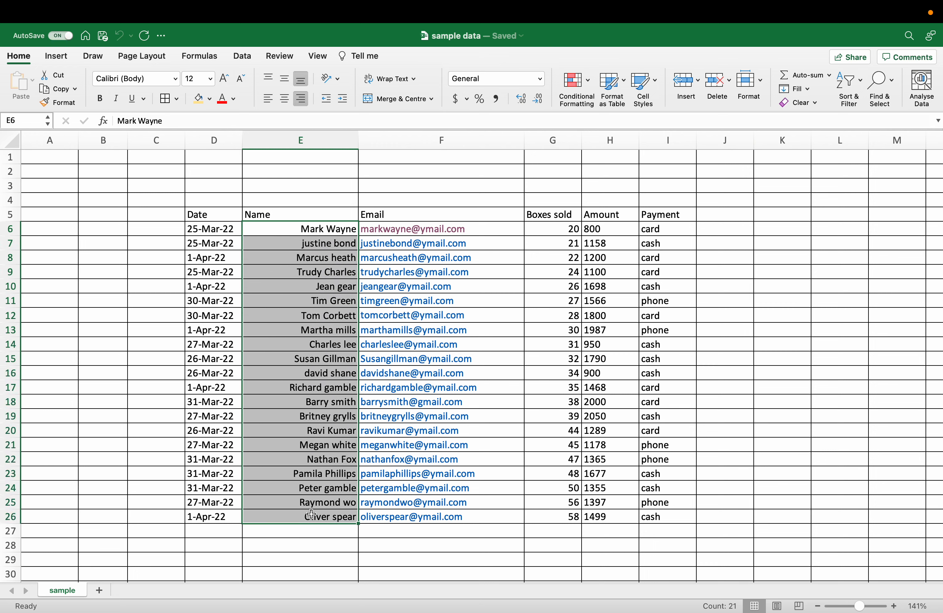
click(268, 98)
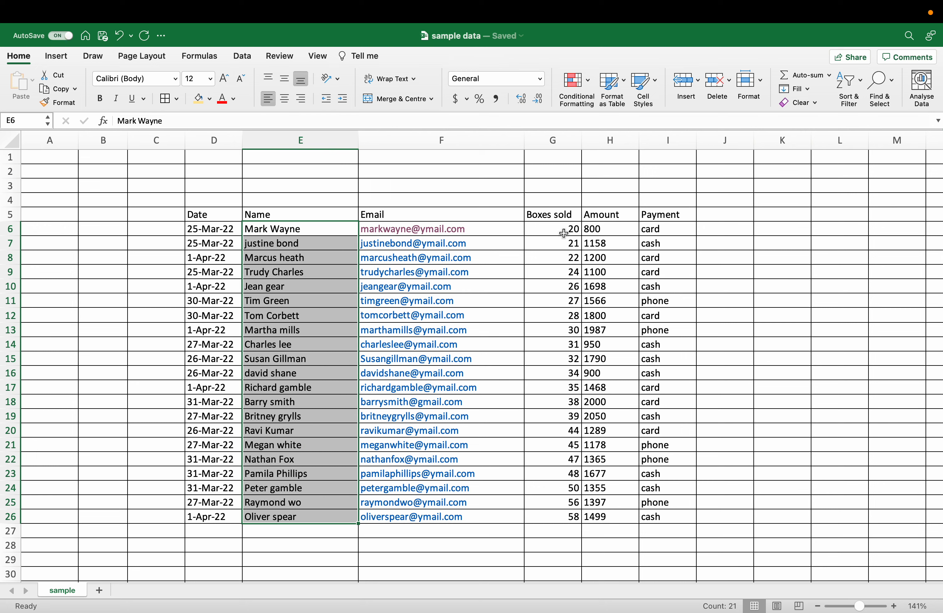
click(564, 233)
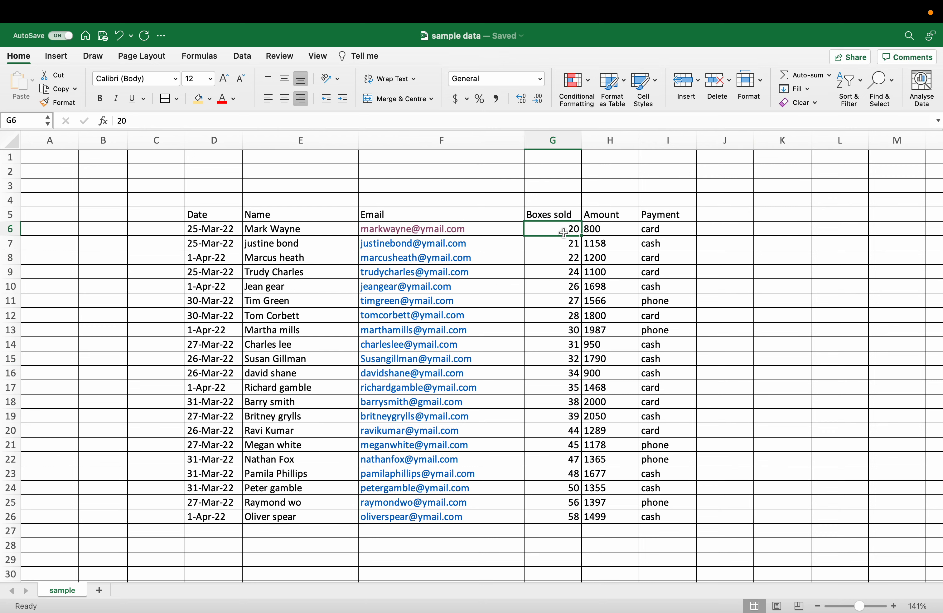
drag(564, 233, 561, 516)
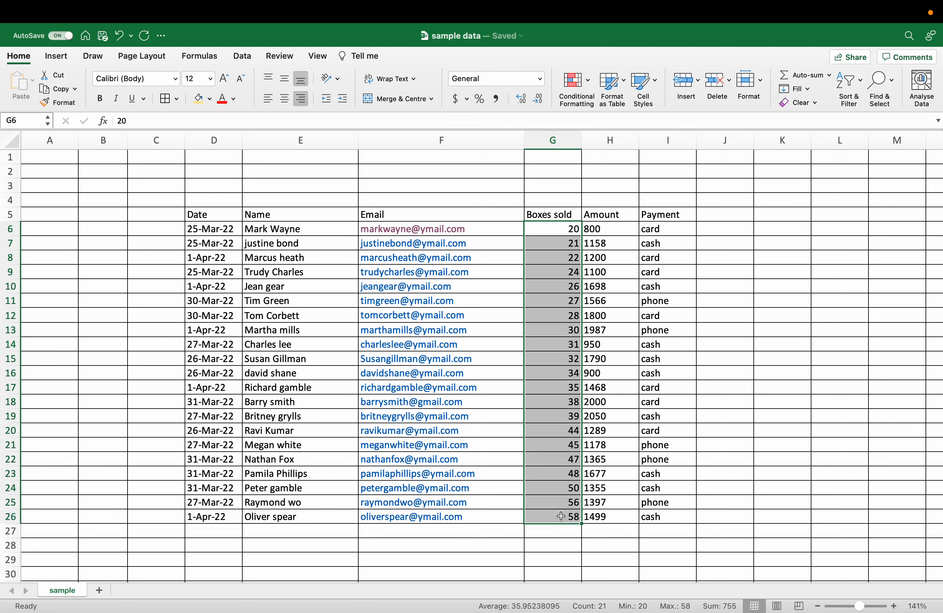
click(273, 100)
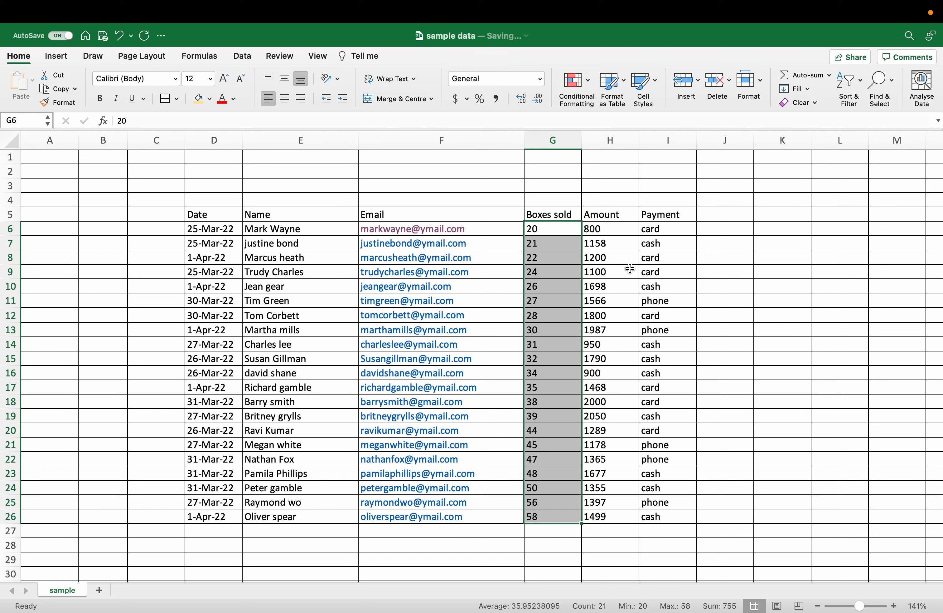
Step: Enter the title "Mobile Sales" in cell F1 above the data
click(438, 180)
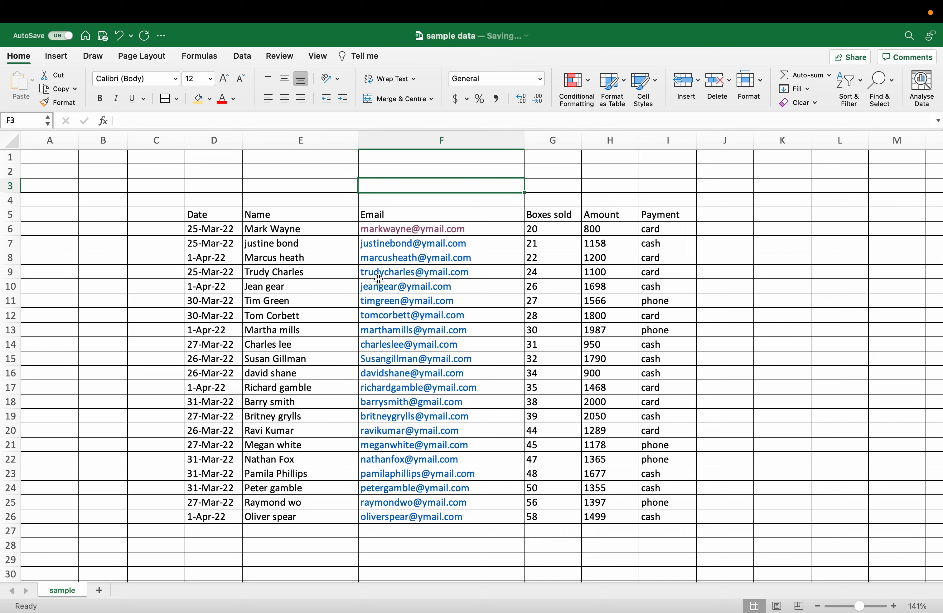
click(409, 160)
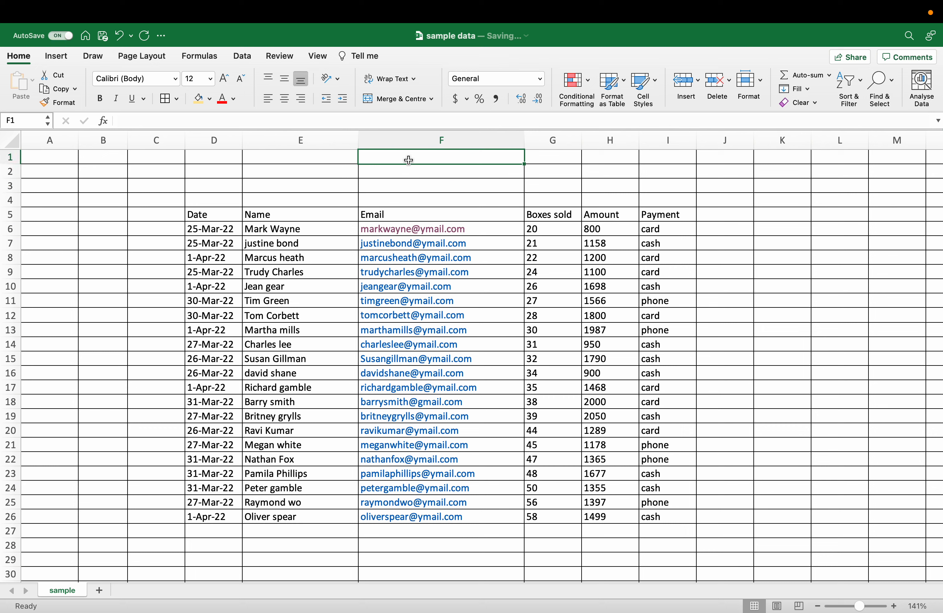
text(Mo)
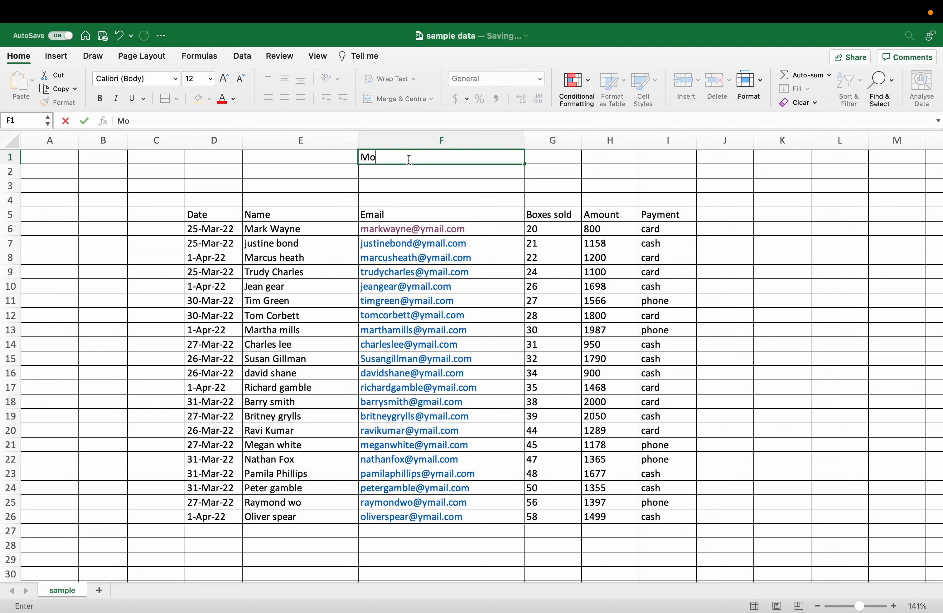
text(bile SAL)
key(BackSpace)
key(BackSpace)
key(BackSpace)
text(ales)
Step: Set the font size of the "Mobile Sales" title text to 26
drag(362, 157, 420, 155)
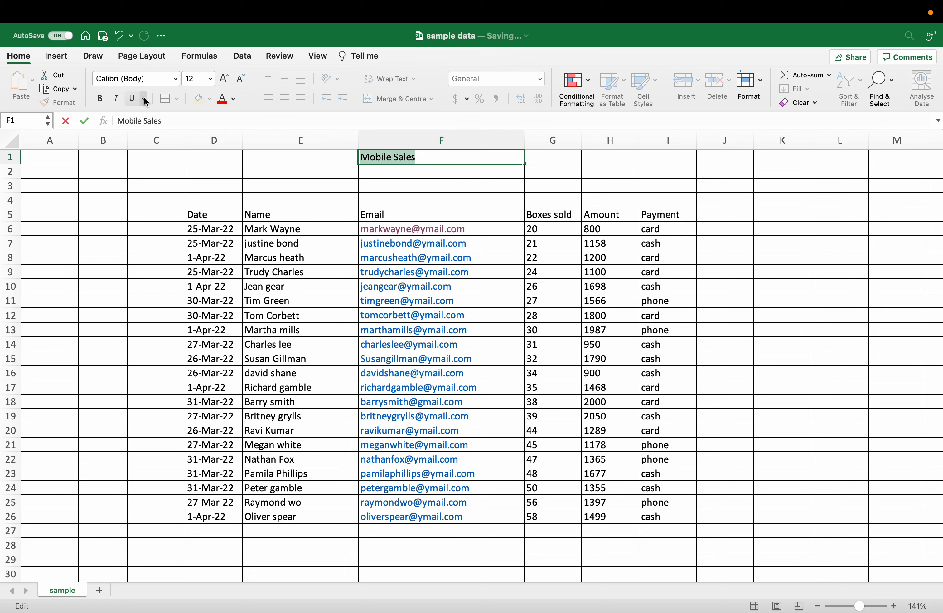
click(212, 79)
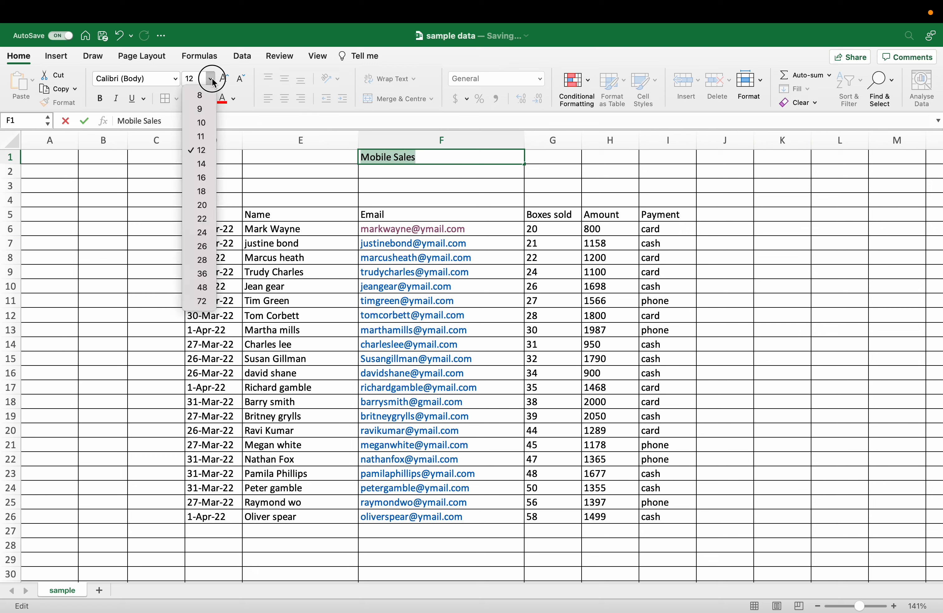
click(208, 247)
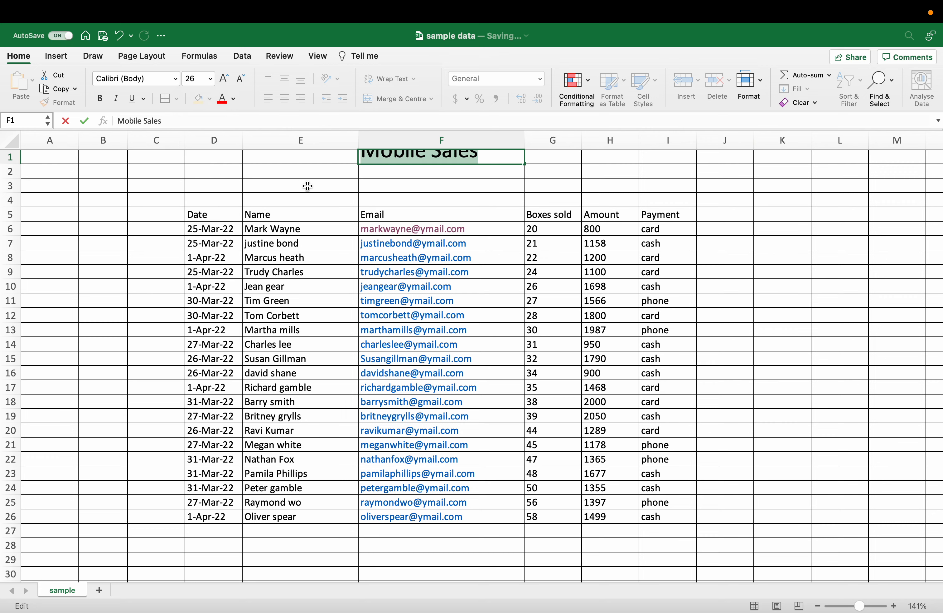
click(5, 158)
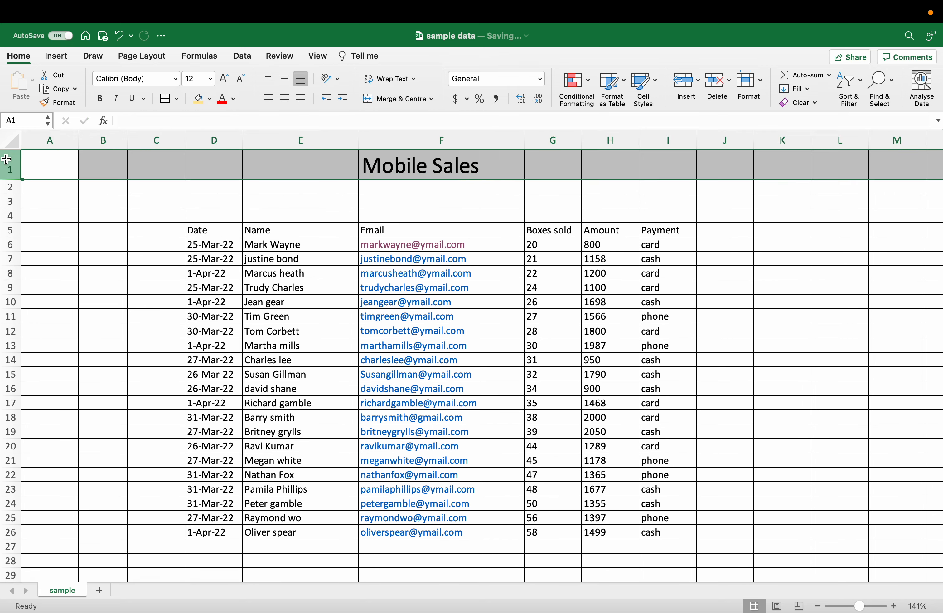
Step: Colour the "Mobile Sales" title text in F1 red
click(360, 164)
double_click(365, 164)
drag(365, 164, 485, 156)
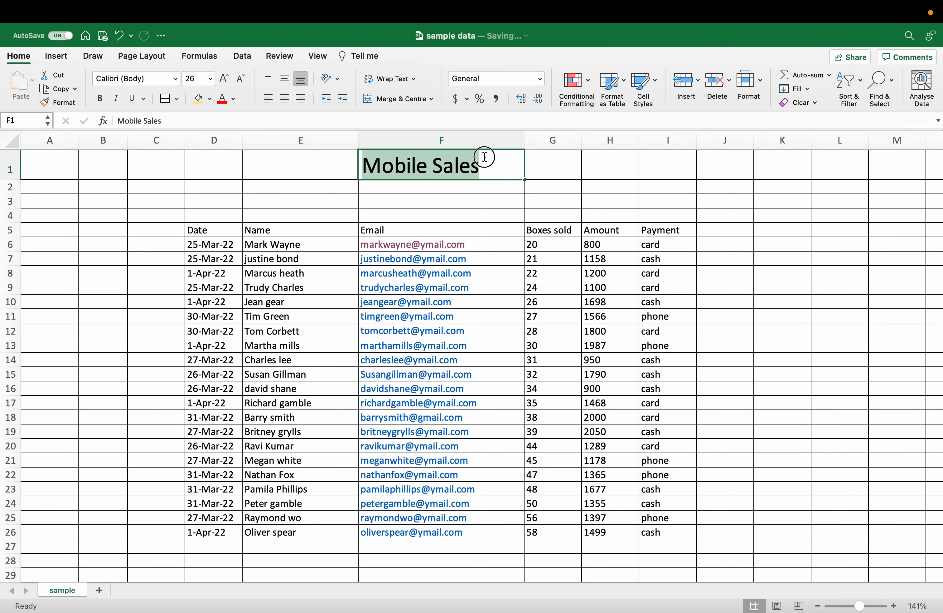
click(228, 106)
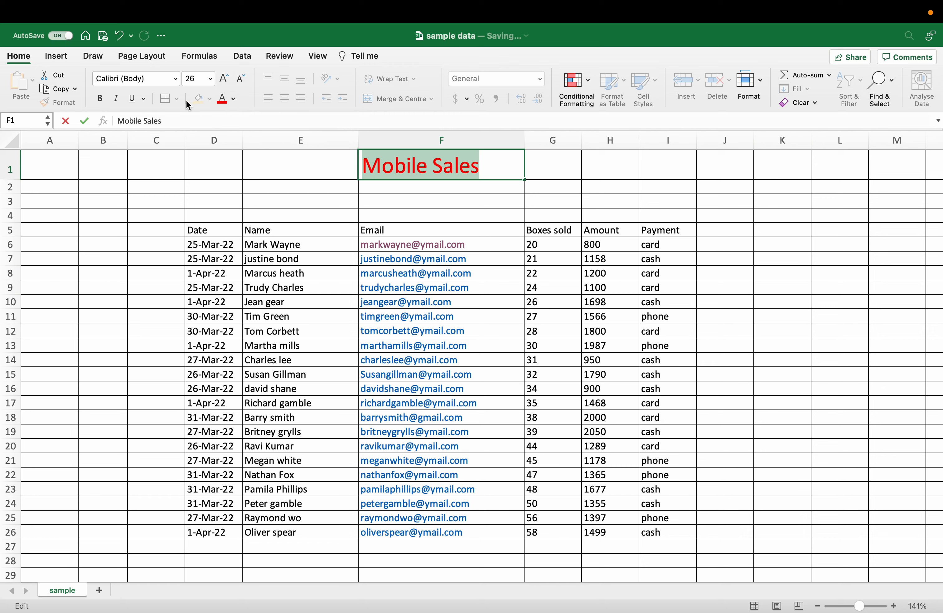
Step: Fill the whole of row 1 with the light gold colour
click(13, 164)
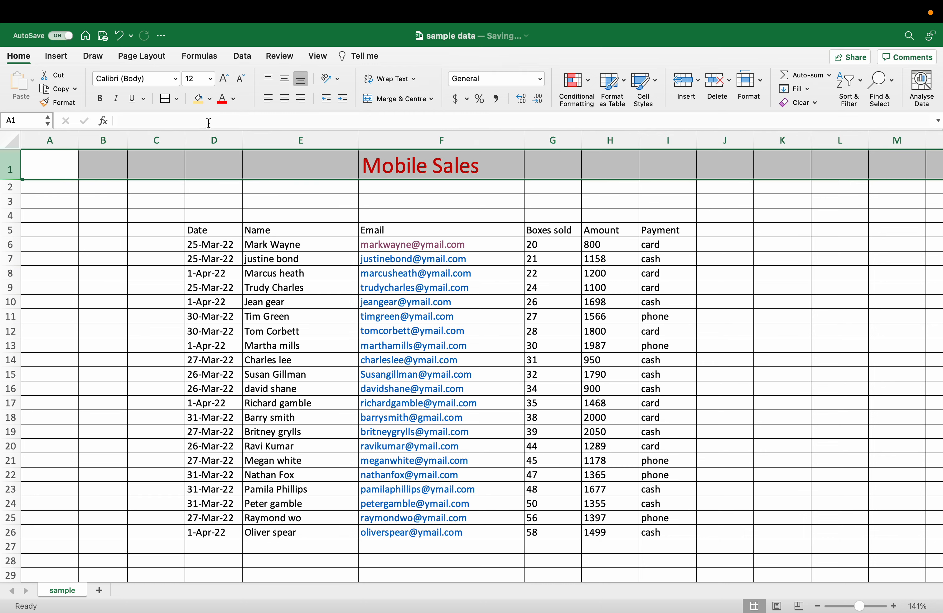
click(200, 102)
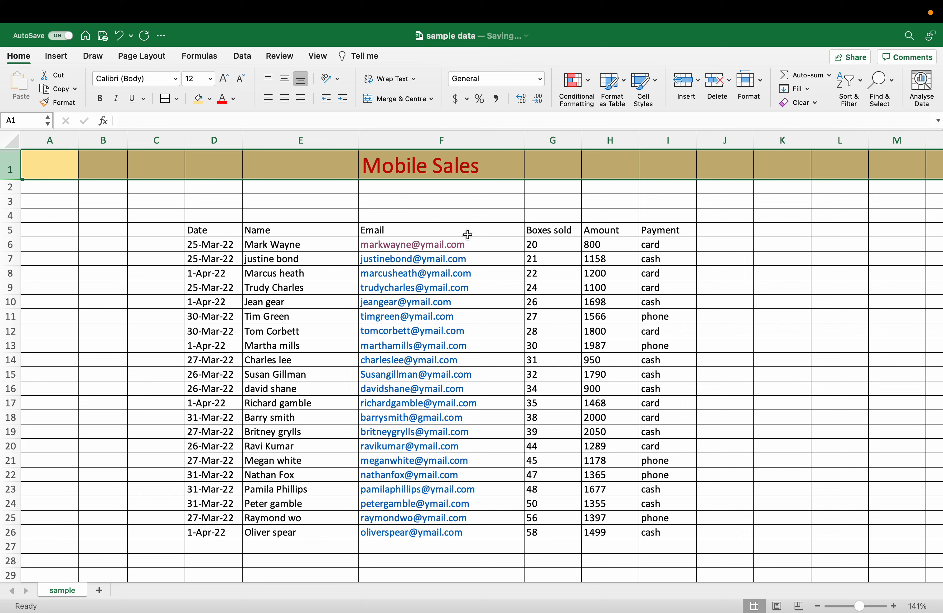
click(475, 213)
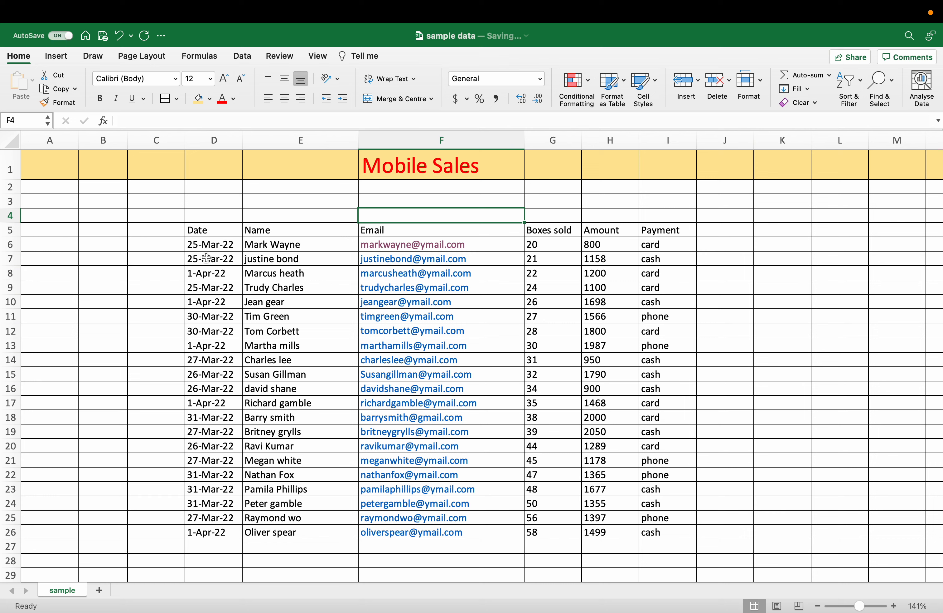
Step: Convert the range D5:I26 into a table with headers and apply the gold table style with banded rows
click(218, 263)
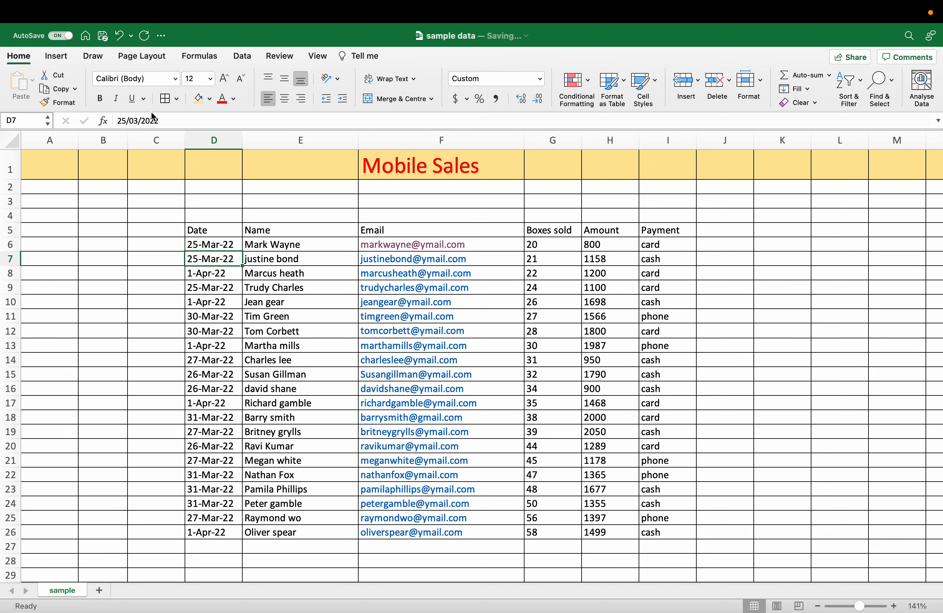
click(58, 58)
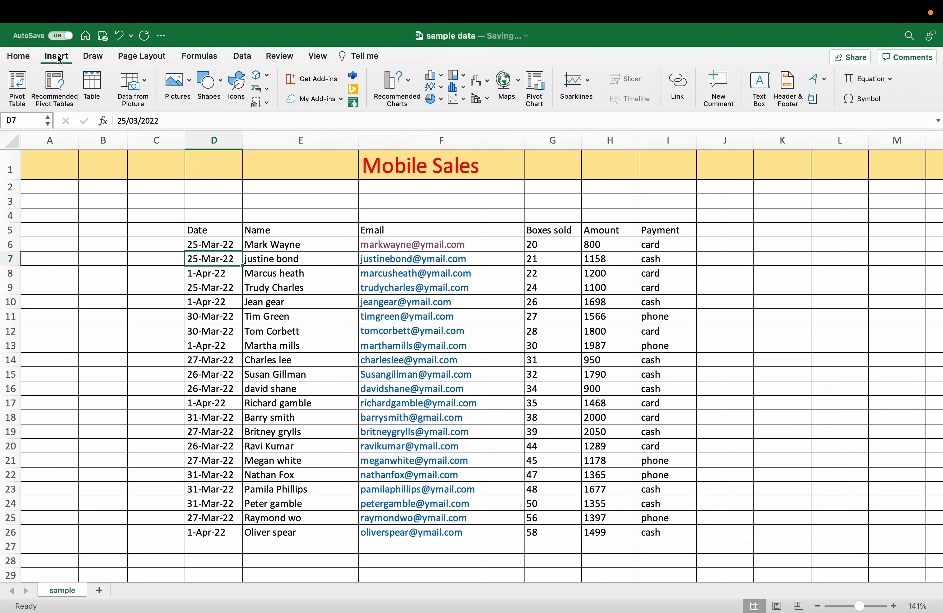
click(92, 88)
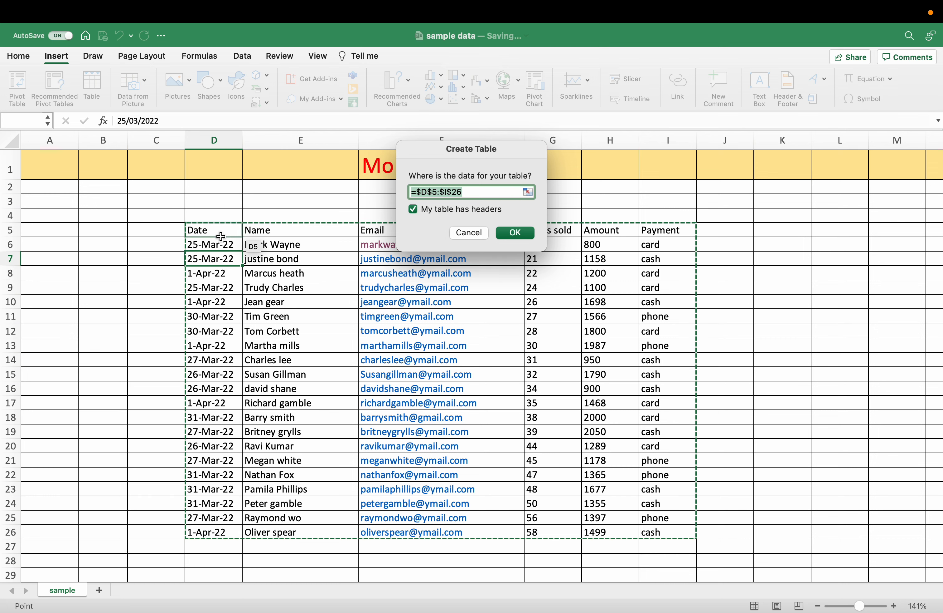
click(525, 234)
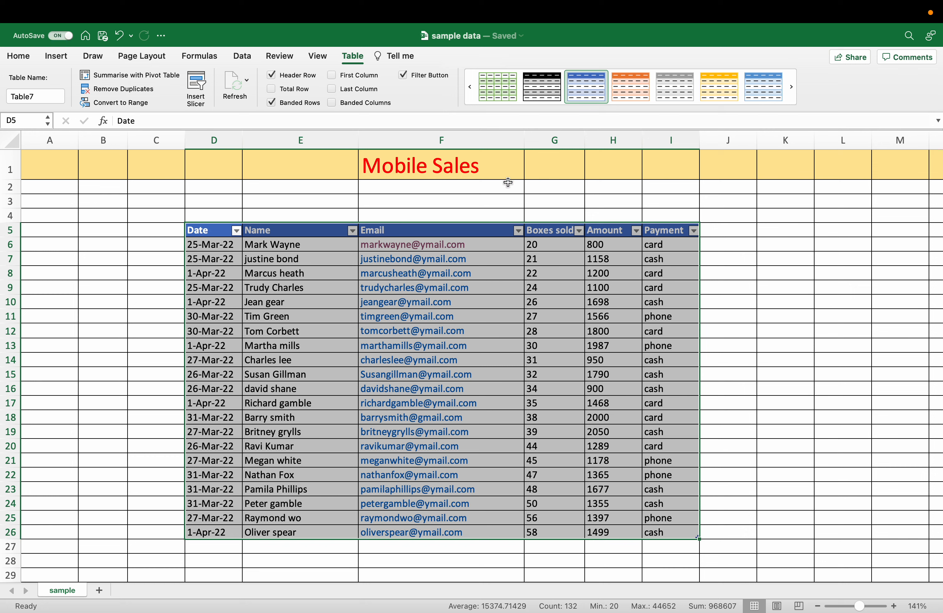
click(718, 96)
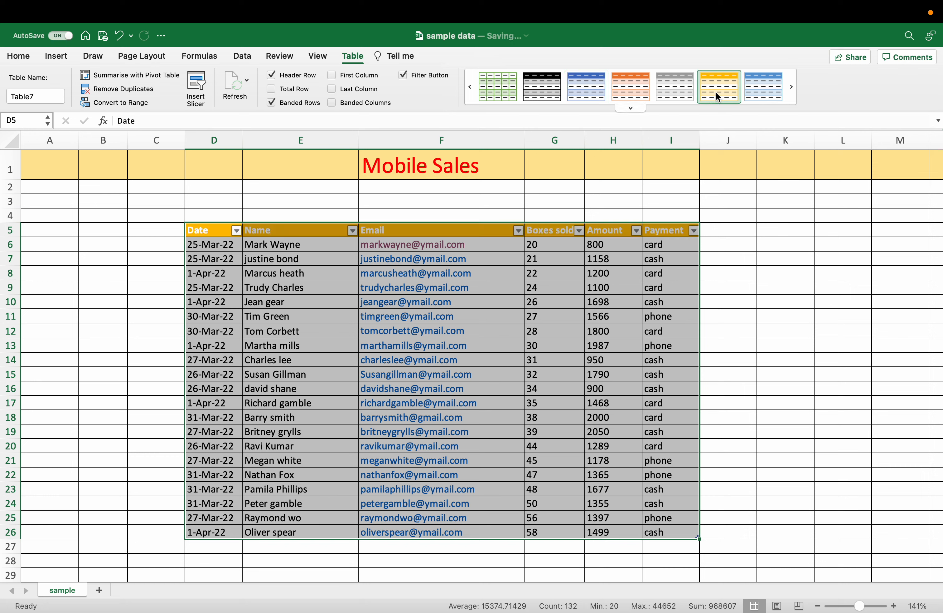
click(778, 280)
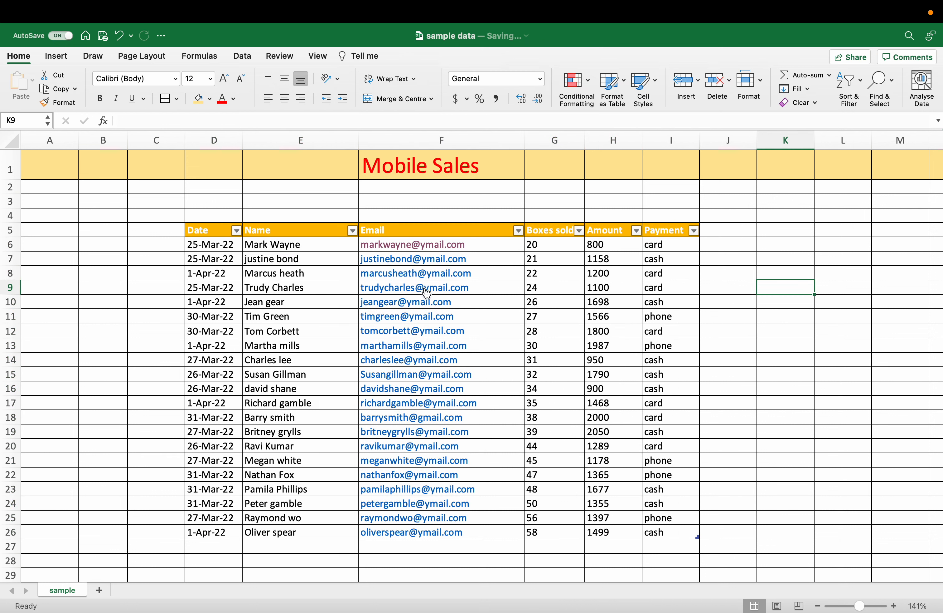
click(59, 59)
click(92, 85)
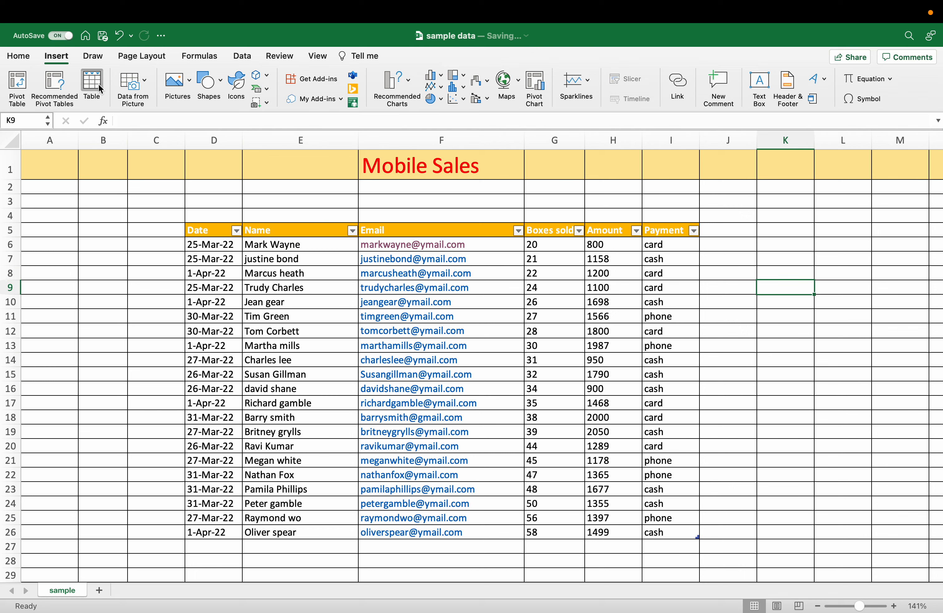
click(469, 232)
Step: Try to rename the sales table as "sample data"
click(281, 256)
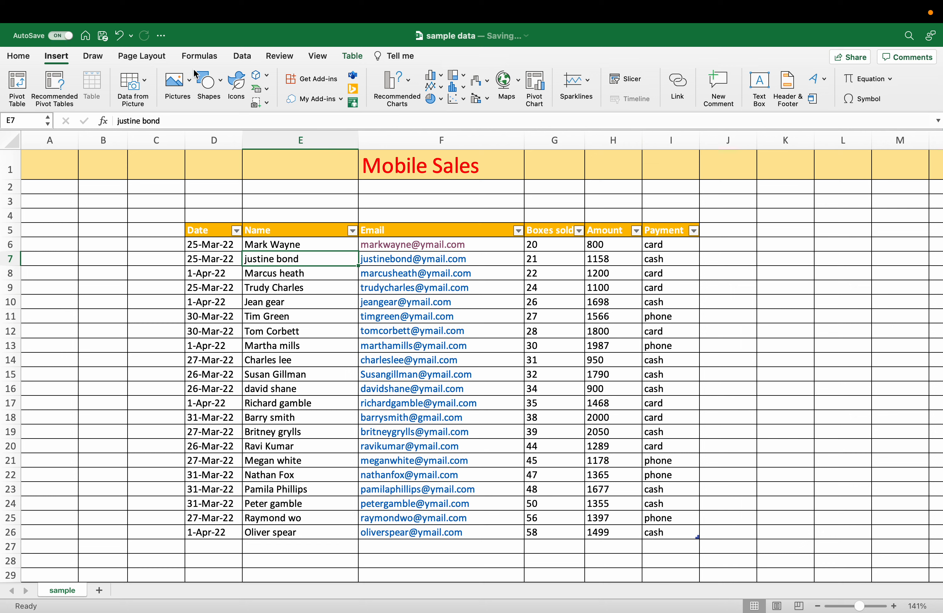
click(352, 56)
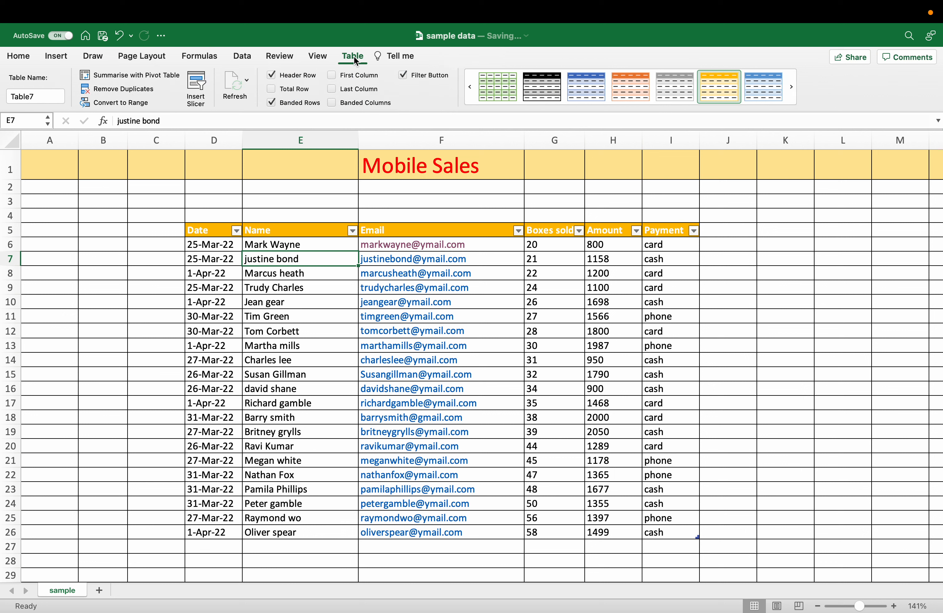
click(41, 97)
key(BackSpace)
key(BackSpace)
key(BackSpace)
key(BackSpace)
key(BackSpace)
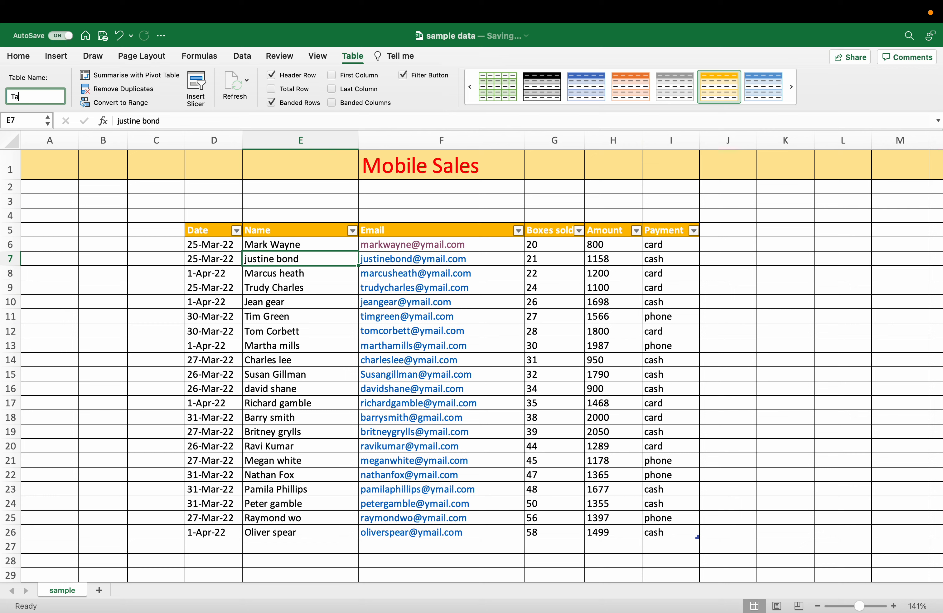
text(sampl)
key(BackSpace)
key(BackSpace)
key(BackSpace)
text(mple data)
key(Return)
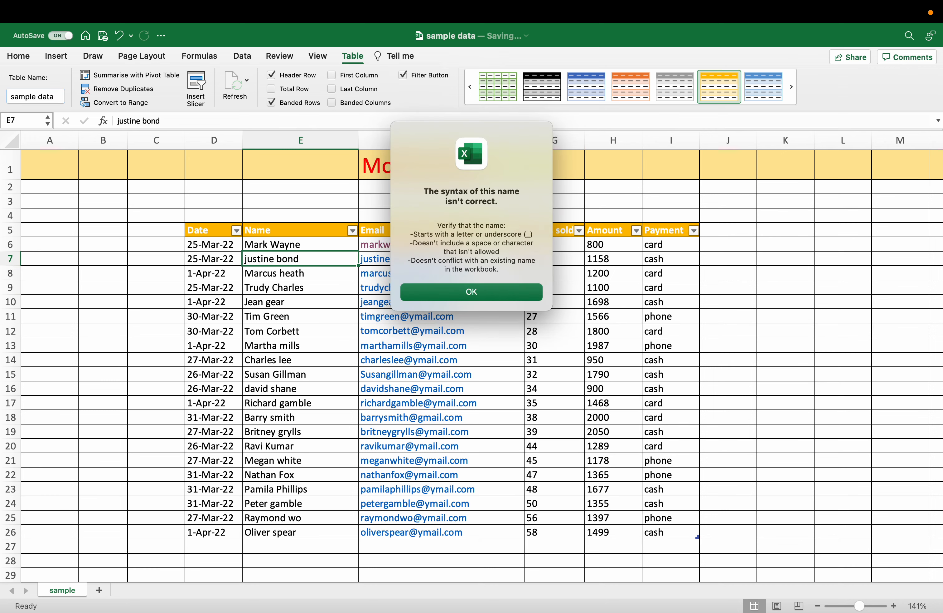
click(477, 291)
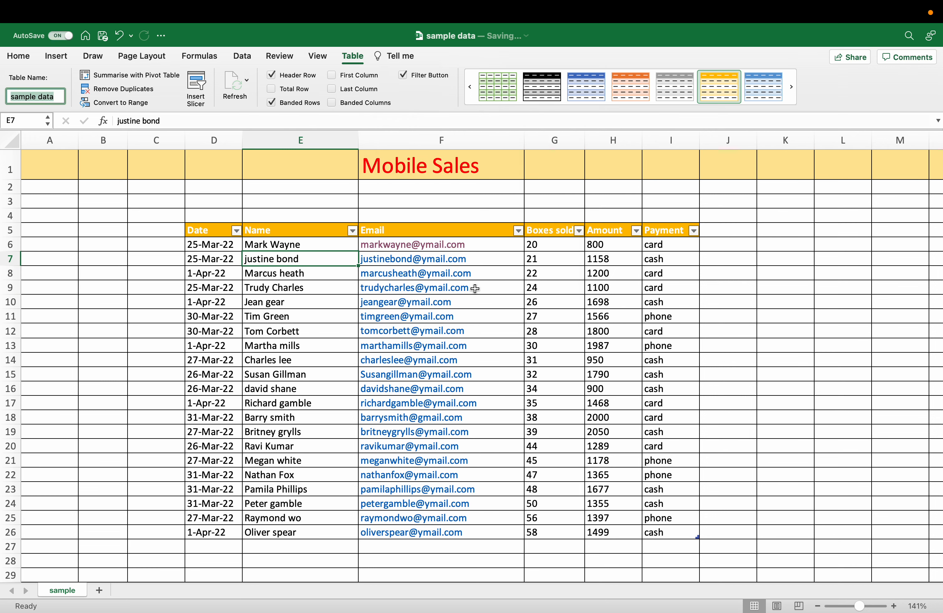
Step: Rename the sales table as "sample1", without a space
click(62, 97)
key(BackSpace)
key(BackSpace)
key(BackSpace)
key(BackSpace)
key(BackSpace)
text(1)
key(Return)
Step: Sort the table by the Date column in ascending order
click(14, 59)
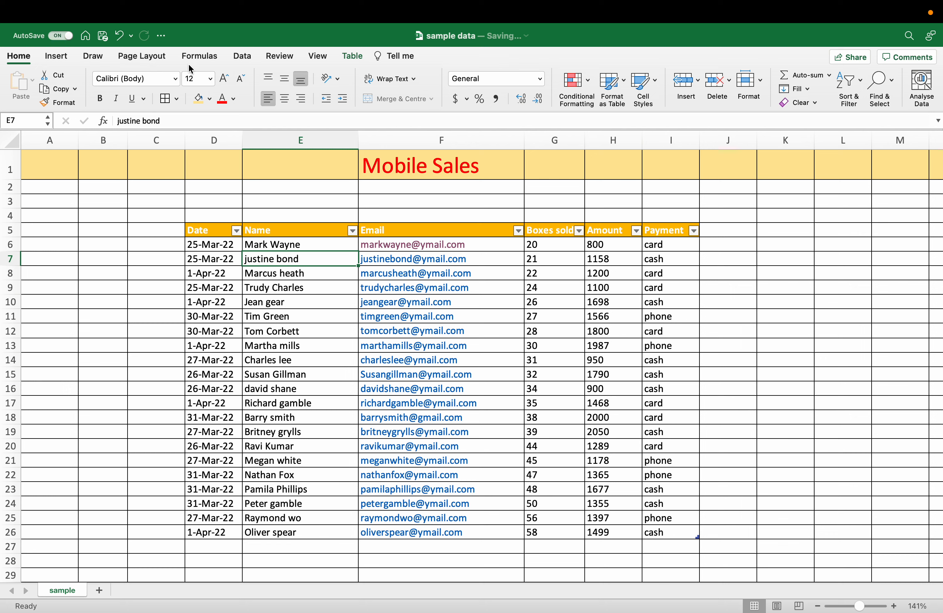
click(222, 315)
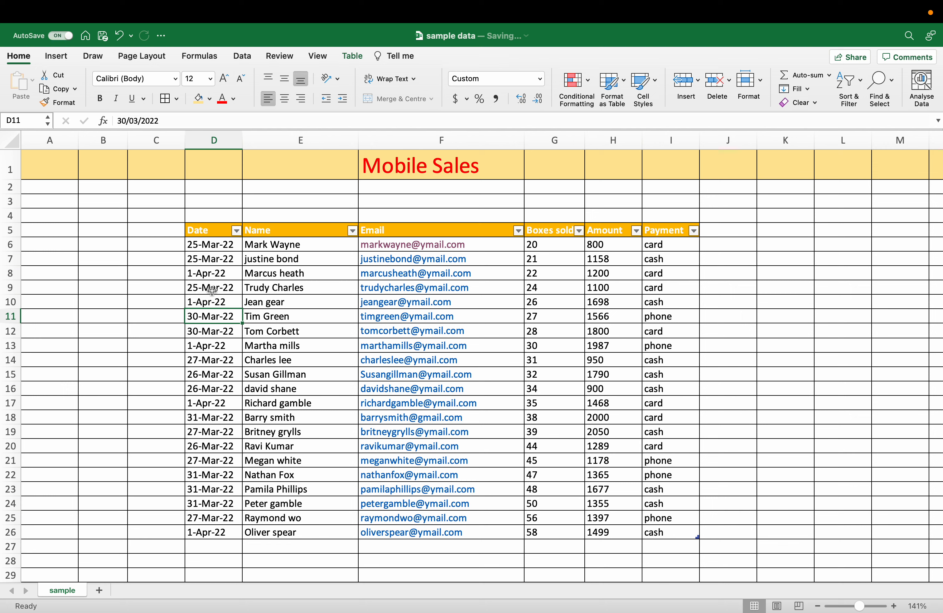
click(237, 232)
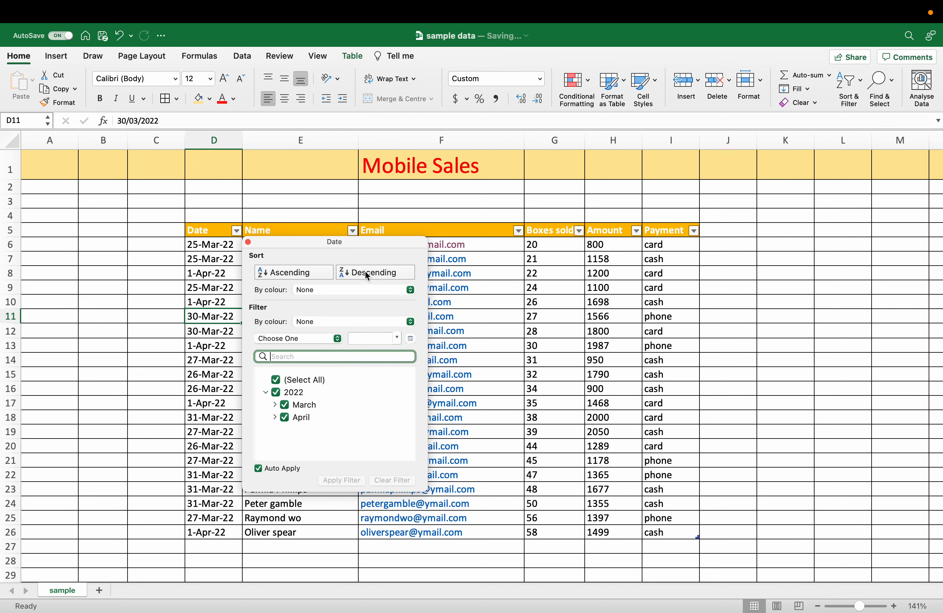
click(292, 273)
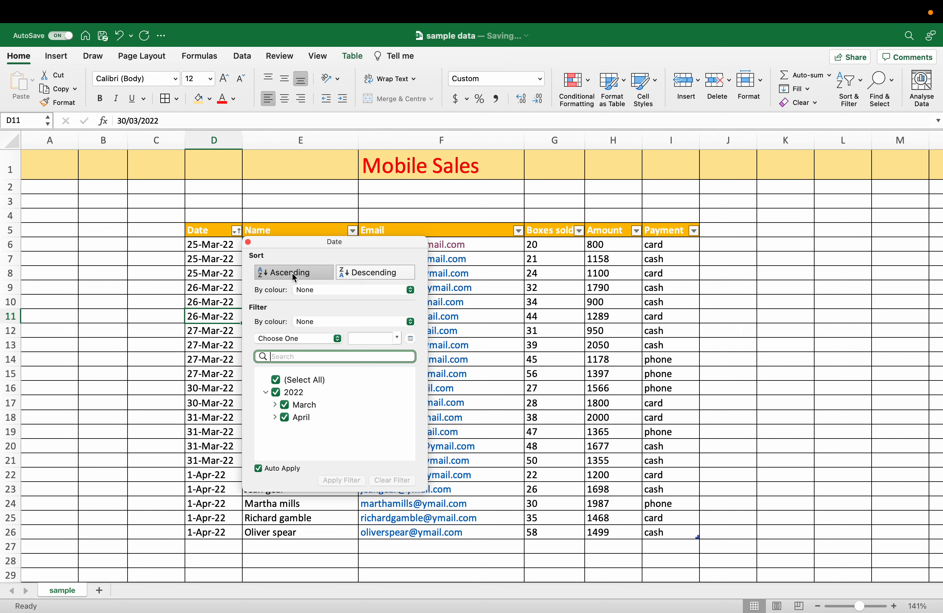
click(206, 232)
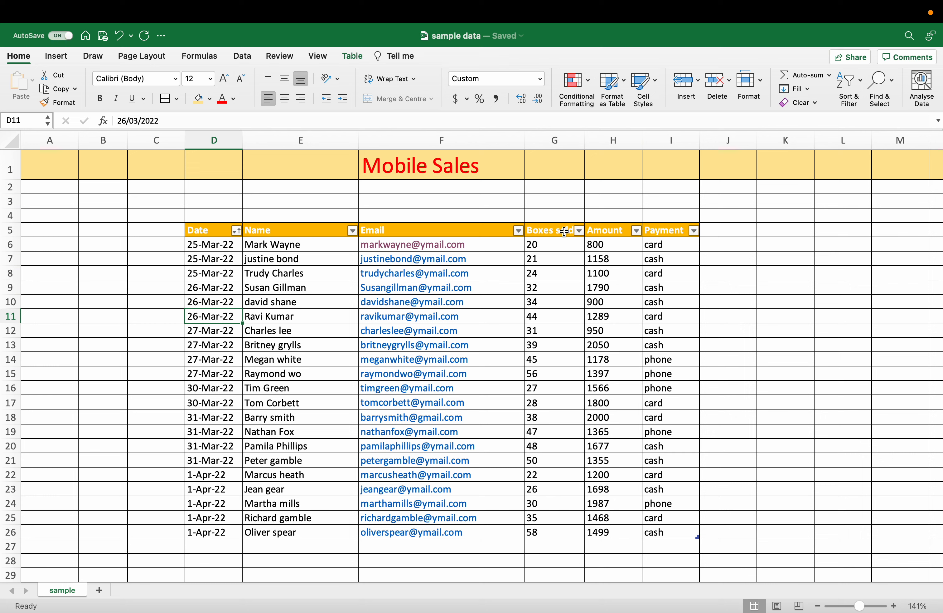
Step: Sort the sales table by the Boxes sold column in descending order
click(579, 231)
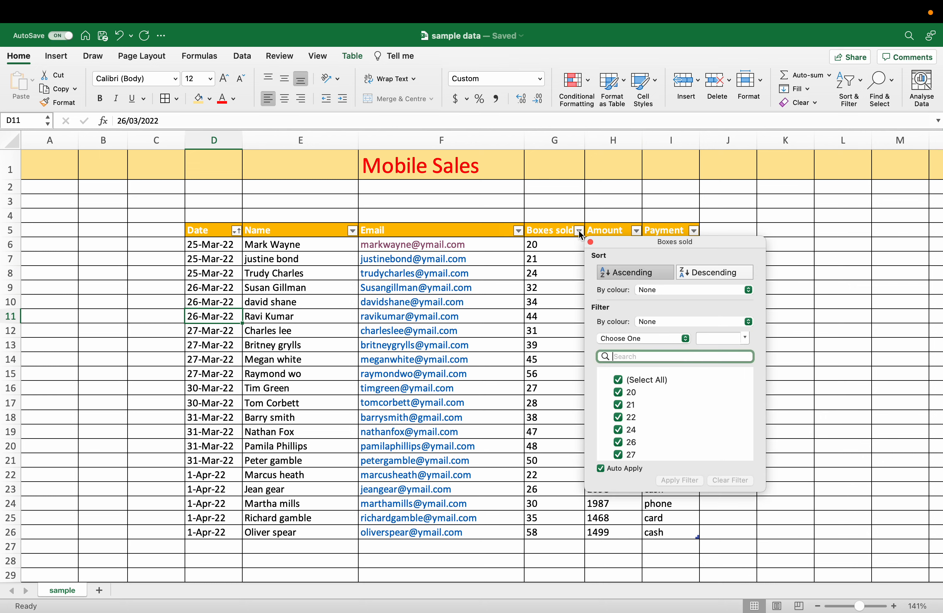
click(711, 272)
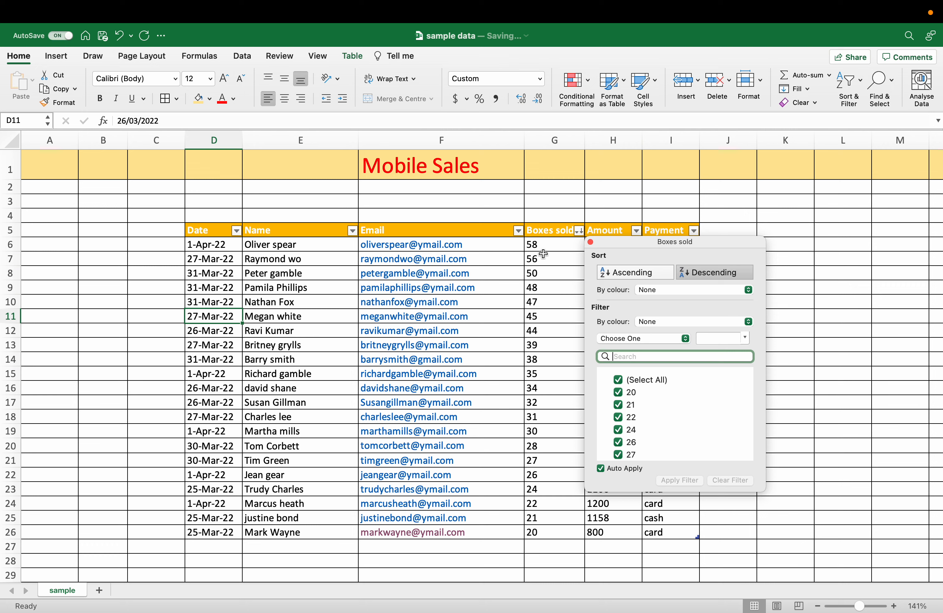
click(790, 224)
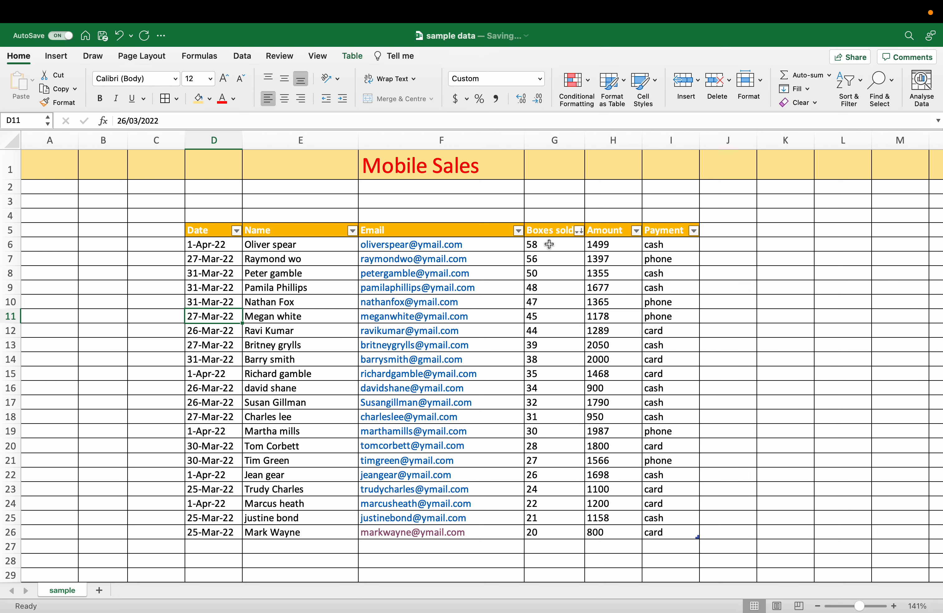
Step: Sort the sales table by the Amount column in ascending order
click(636, 234)
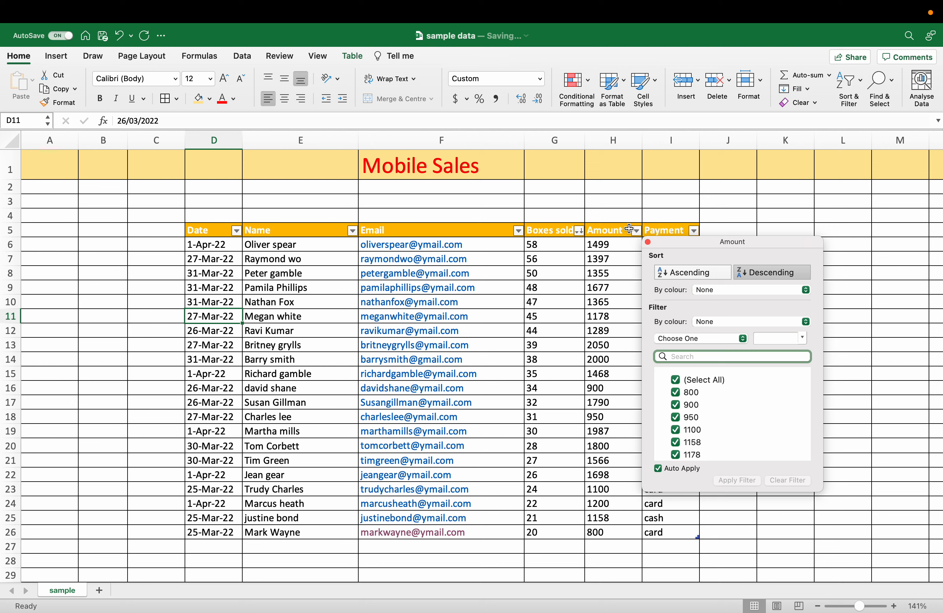
click(670, 273)
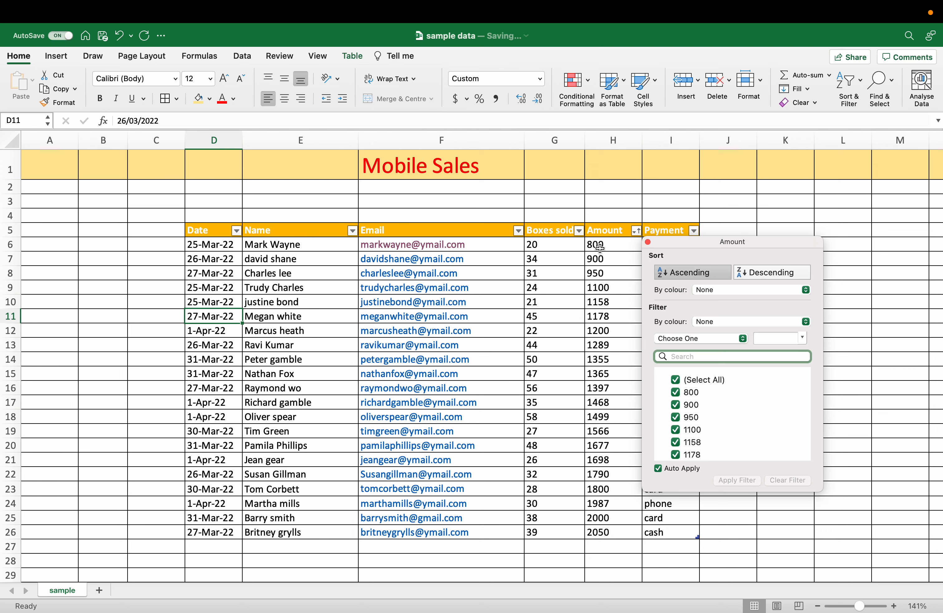
click(773, 221)
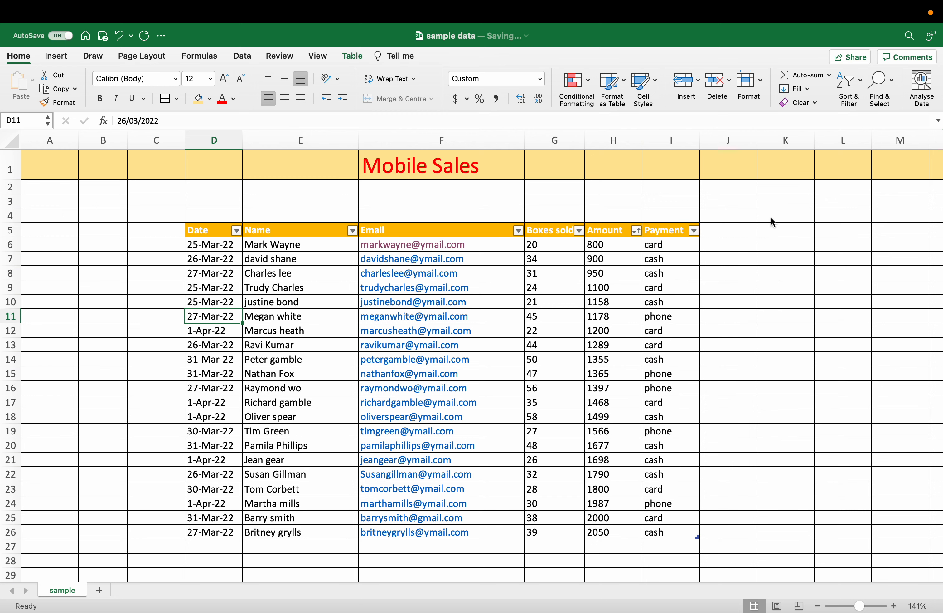
Step: Filter the Payment column of the sales table to show only the phone payments
click(694, 231)
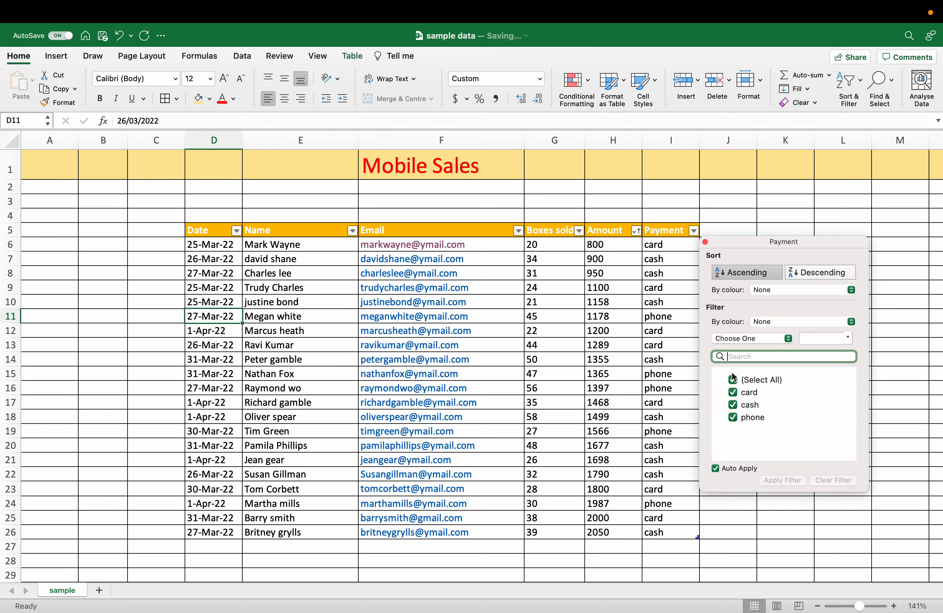
click(734, 413)
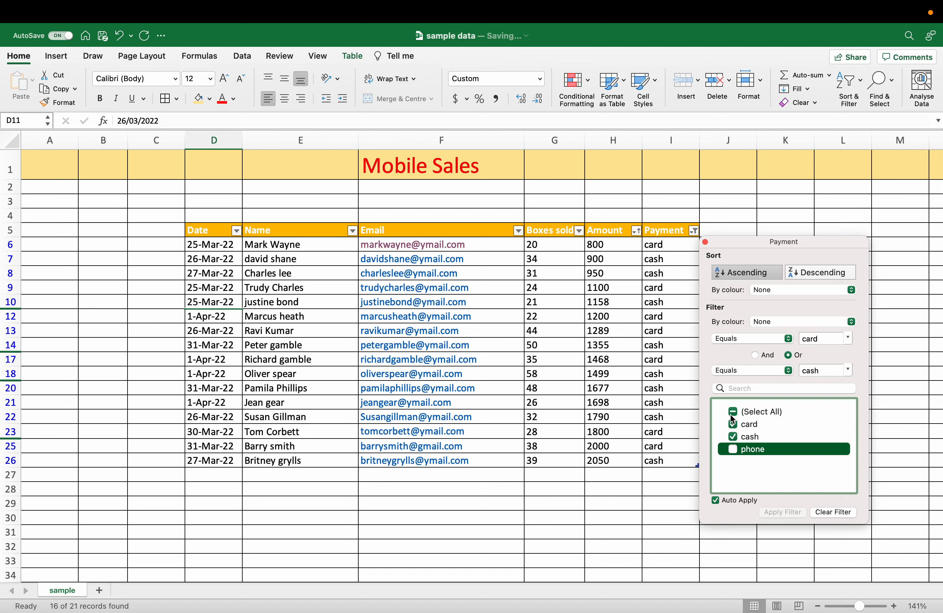
click(734, 410)
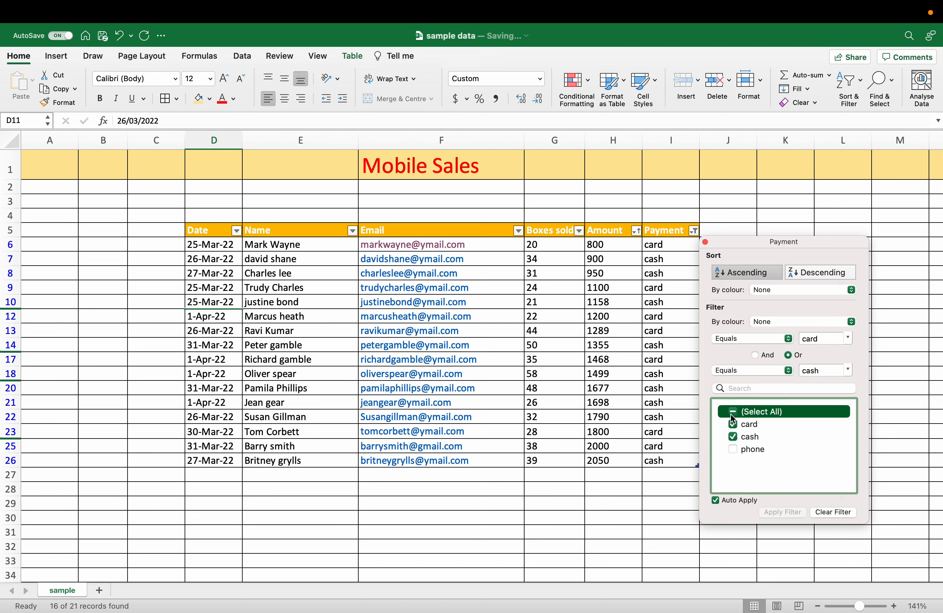
click(731, 415)
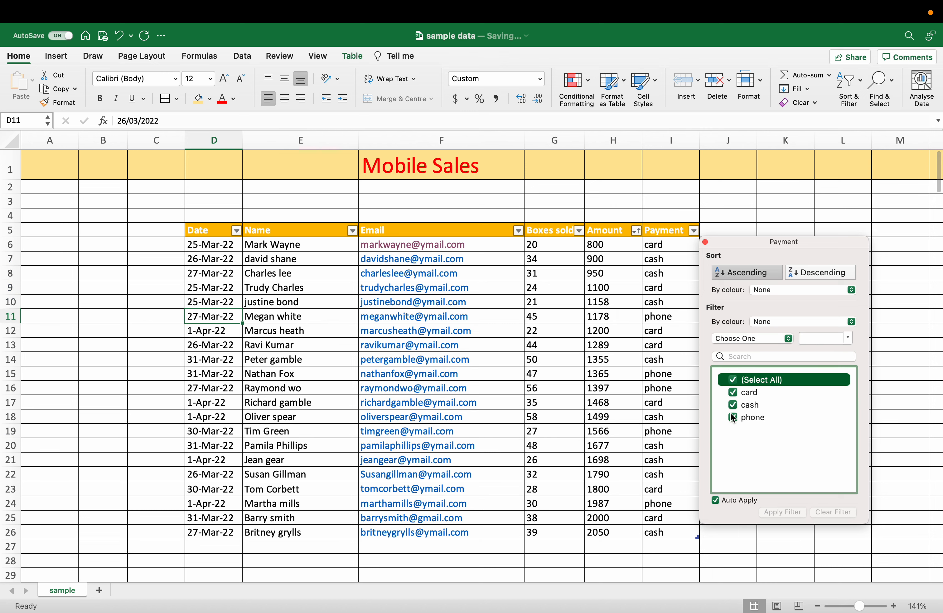
click(733, 379)
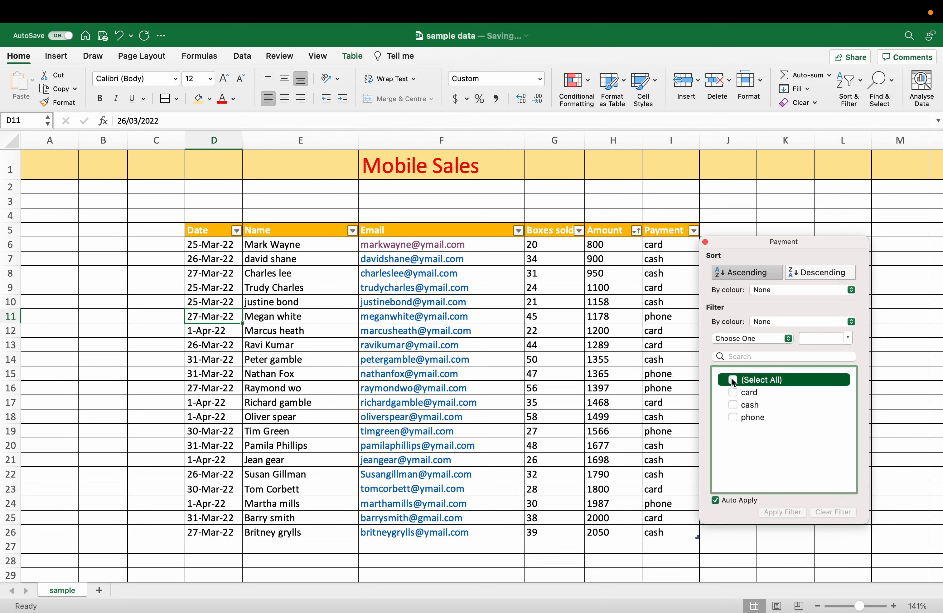
click(733, 418)
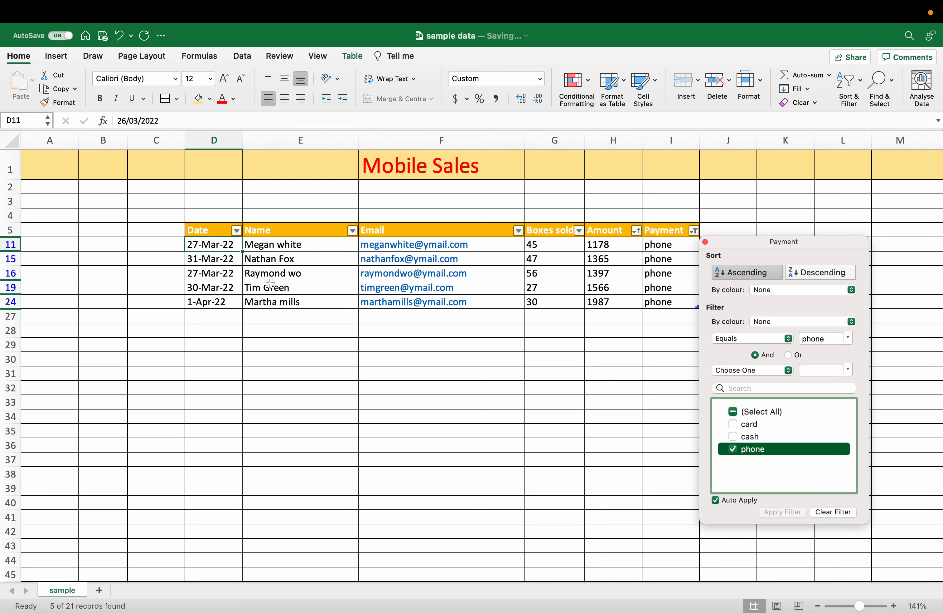
Step: Switch the Payment filter to cash only and from there to card only
click(733, 435)
click(734, 449)
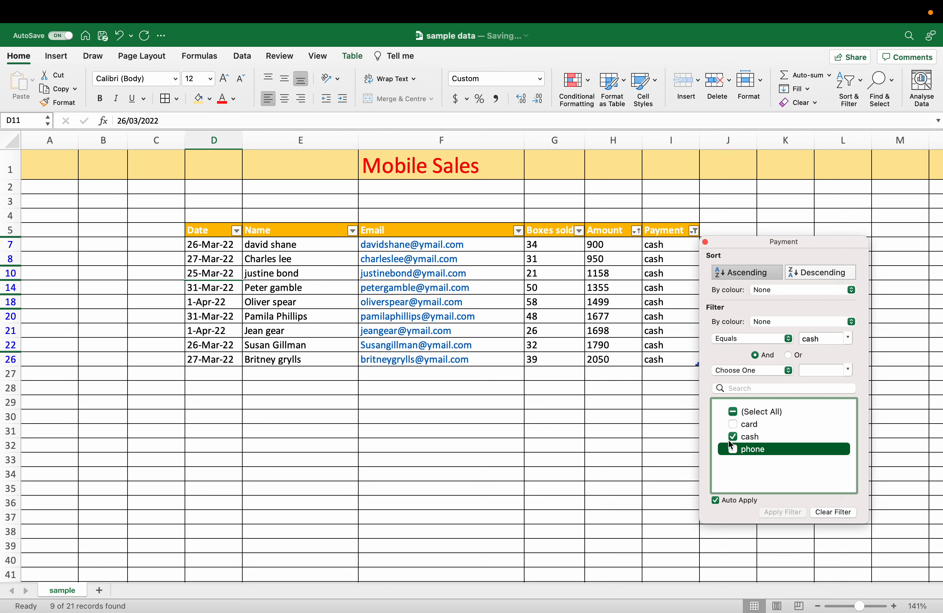
click(732, 436)
click(732, 423)
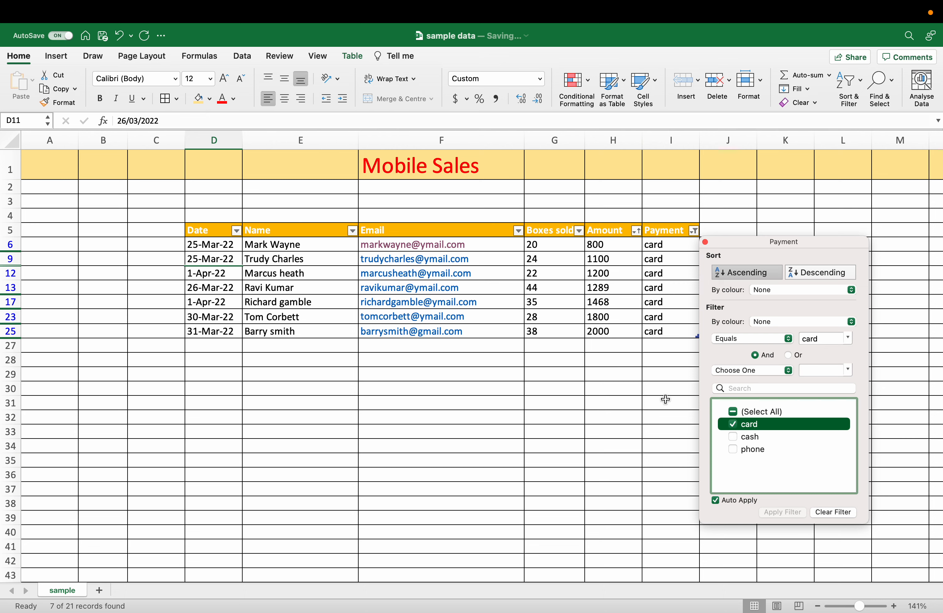
Step: Restore all payment types in the Payment filter and close it
click(732, 412)
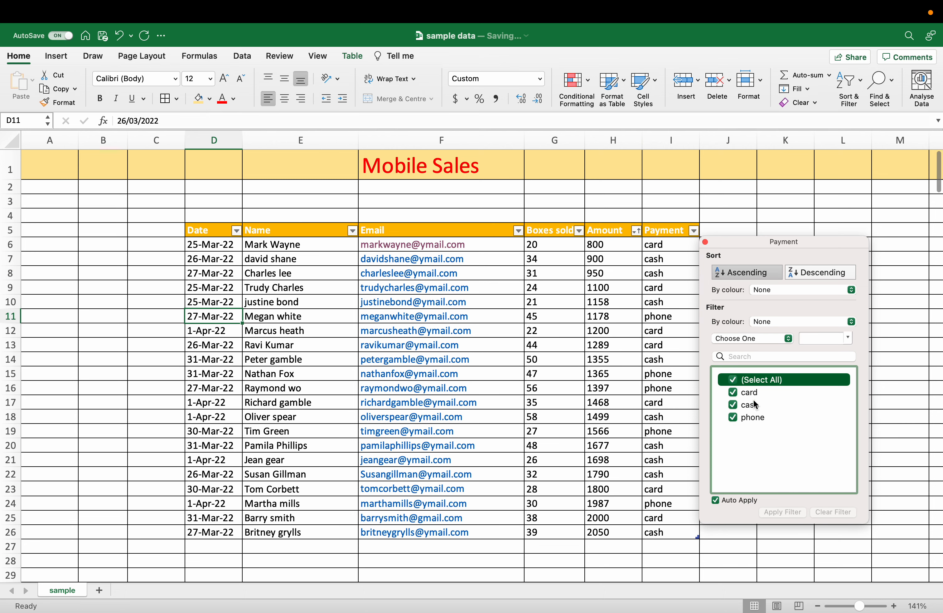
click(884, 455)
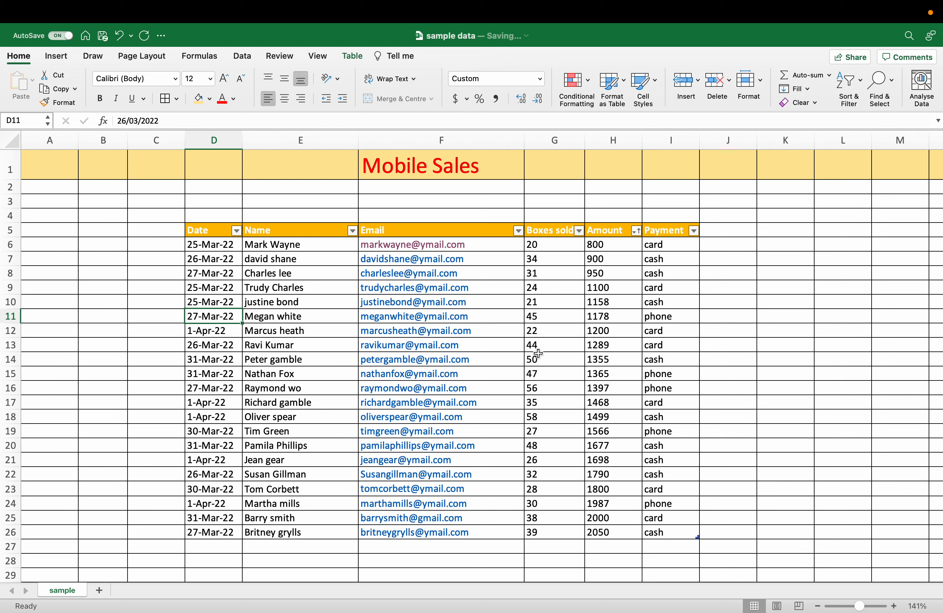
Step: Examine the average, count, minimum, maximum and sum of the Boxes sold values and of the Amount values
click(547, 246)
drag(547, 246, 565, 529)
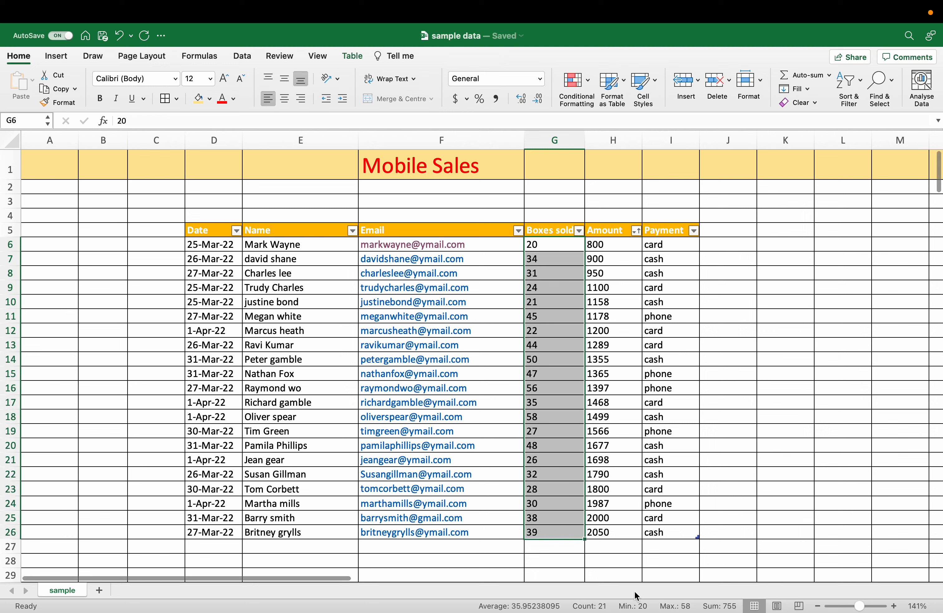
mouse_move(745, 608)
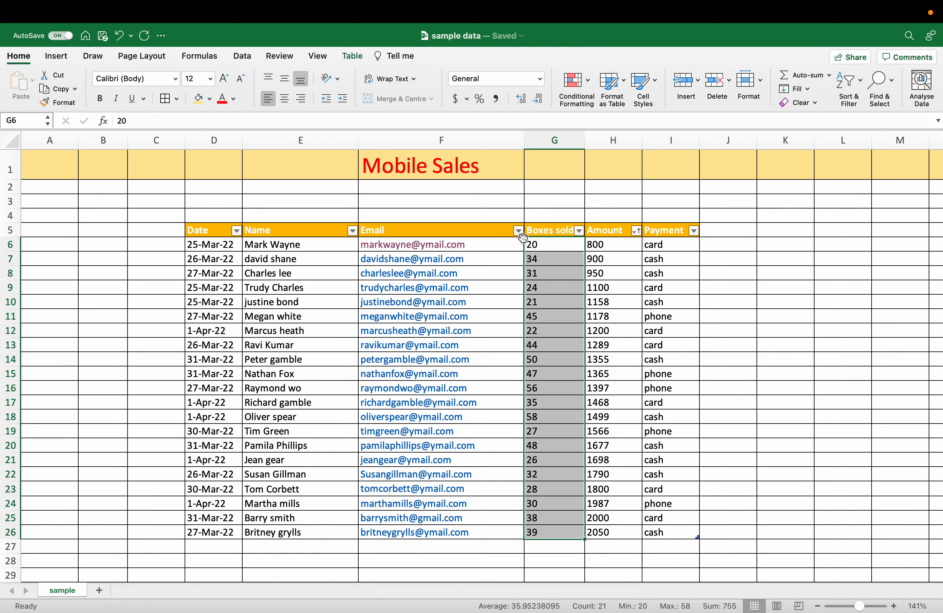
click(615, 248)
drag(615, 247, 609, 535)
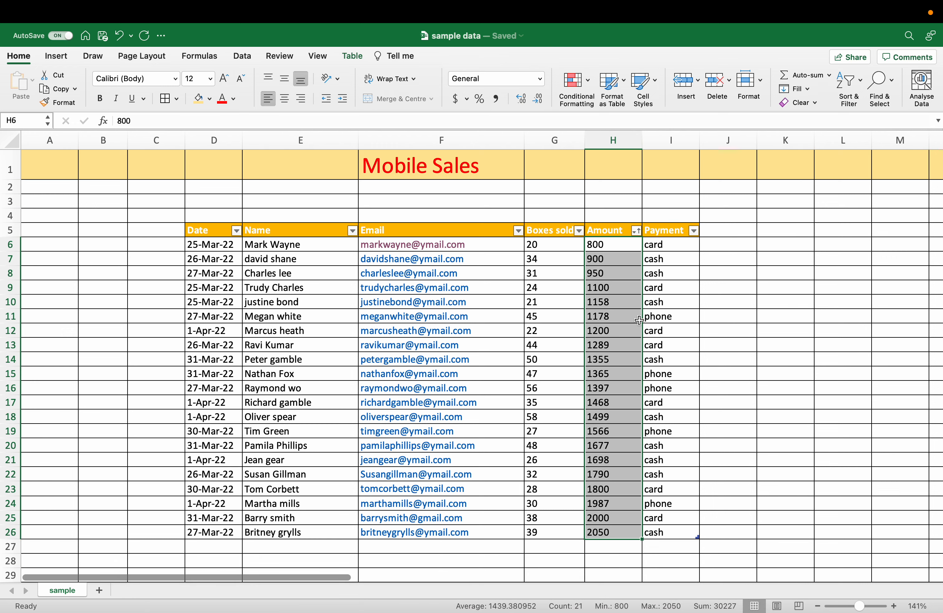
Step: Right-align the Amount values in H6:H26
click(613, 243)
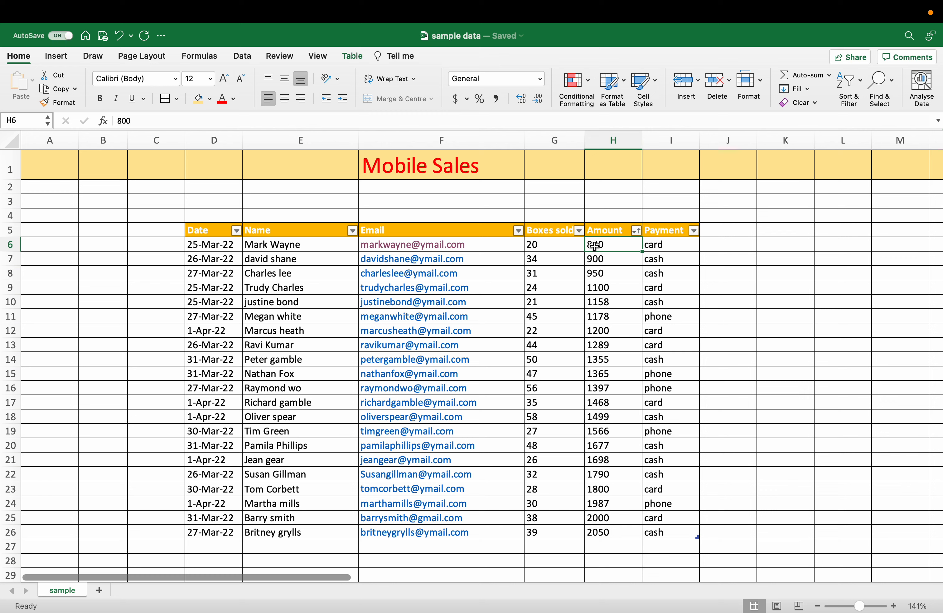
drag(594, 245, 599, 538)
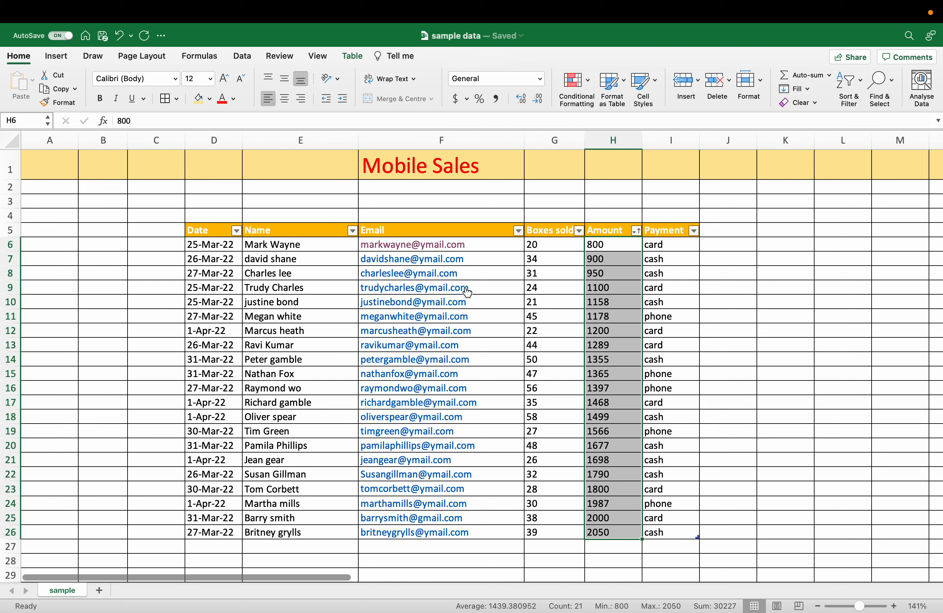
click(300, 101)
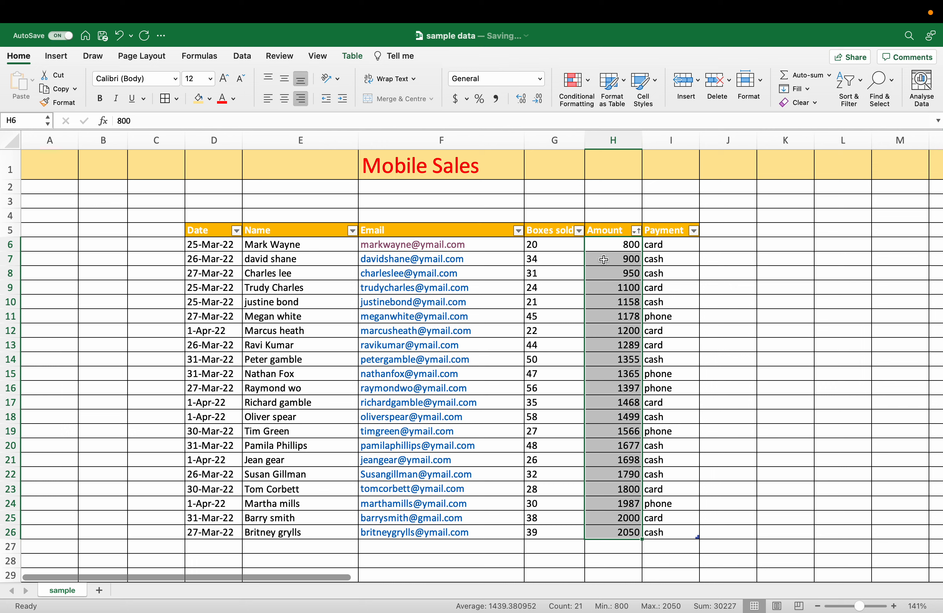
Step: Format the Amount values as Currency with 0 decimal places and the $ English (New Zealand) symbol
click(537, 79)
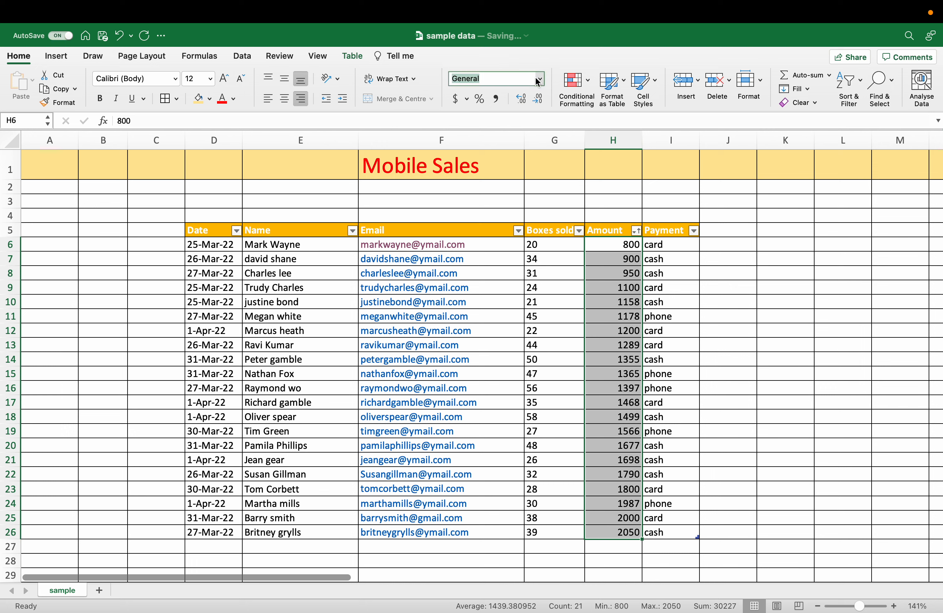
click(545, 80)
click(539, 78)
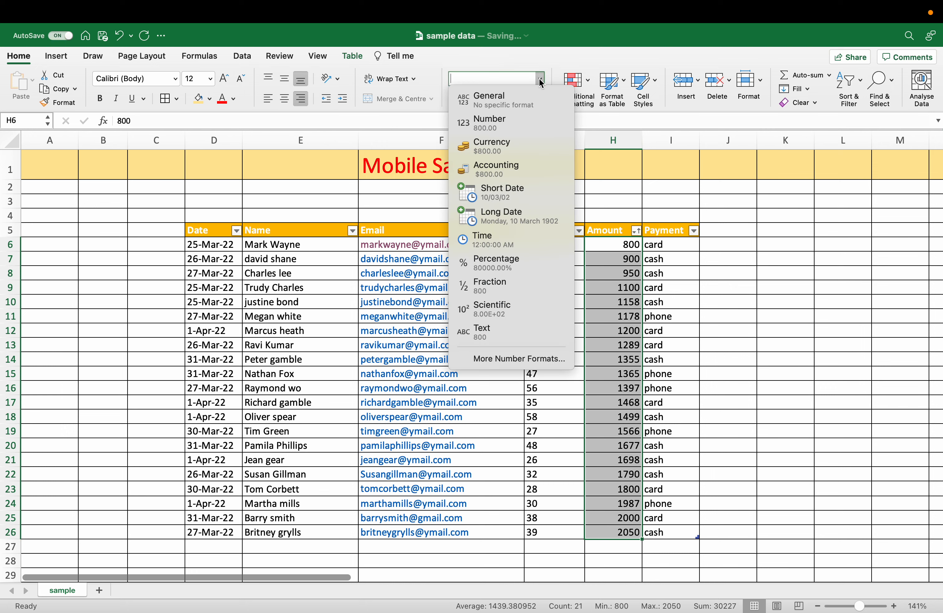
click(491, 359)
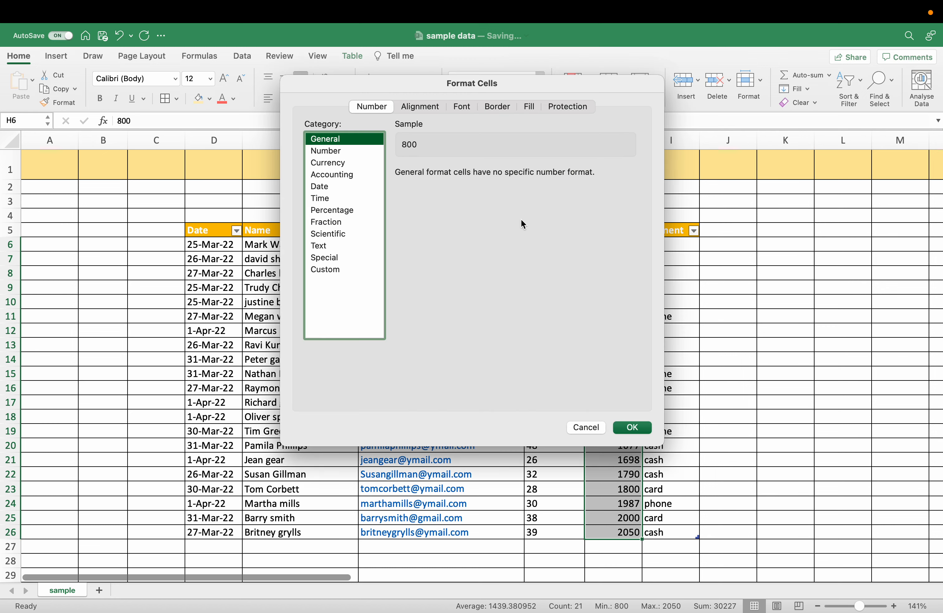
click(335, 164)
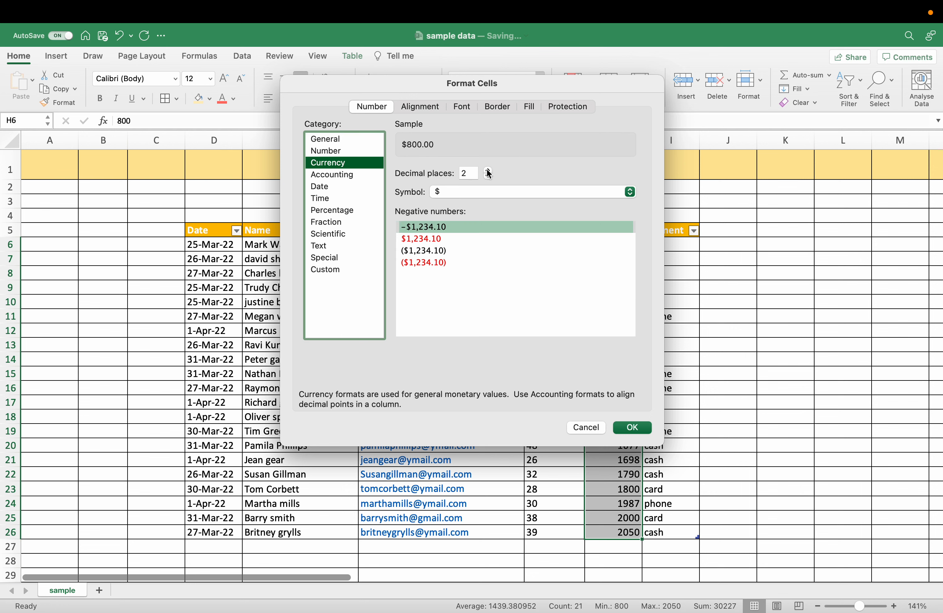
click(487, 170)
click(488, 177)
click(488, 176)
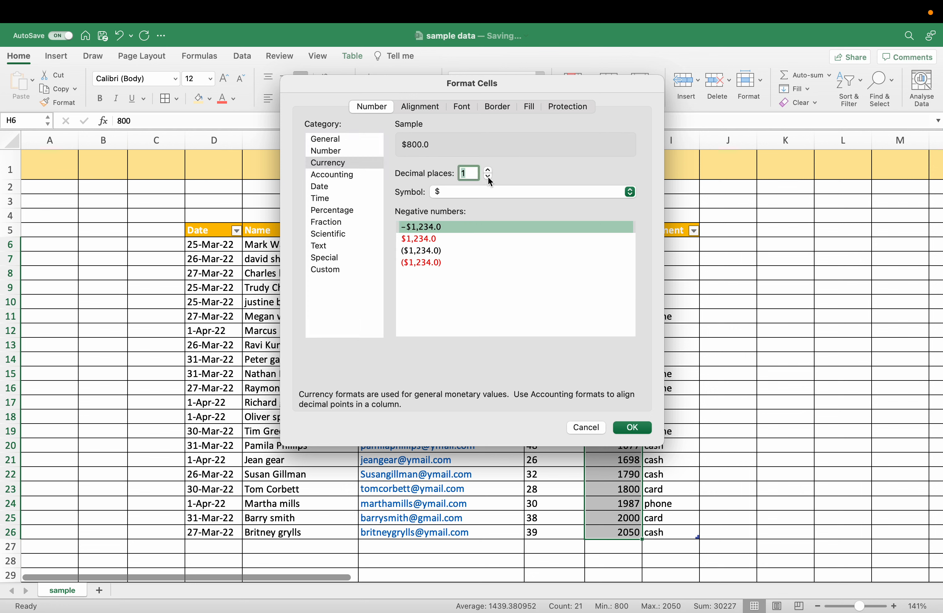
click(488, 176)
click(480, 191)
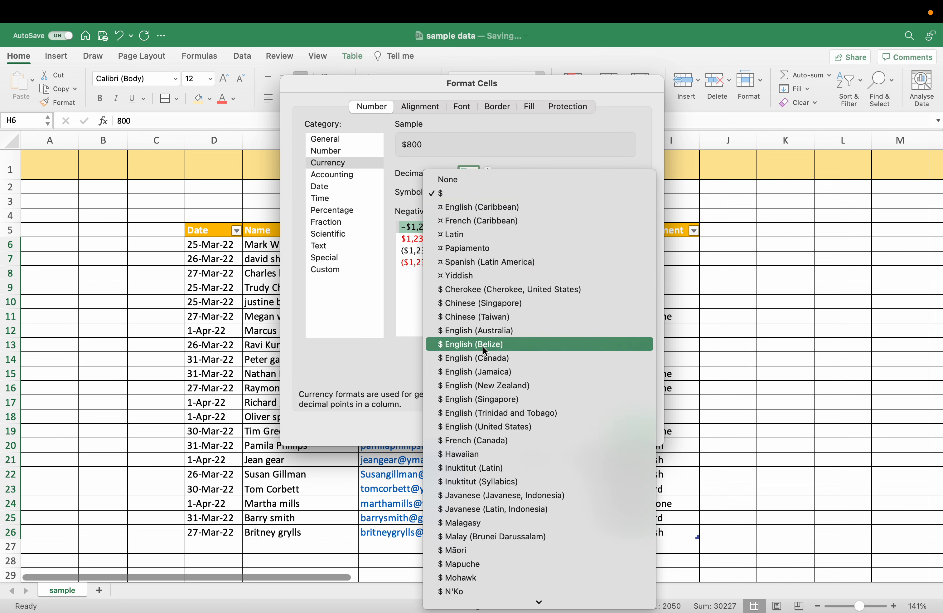
click(488, 388)
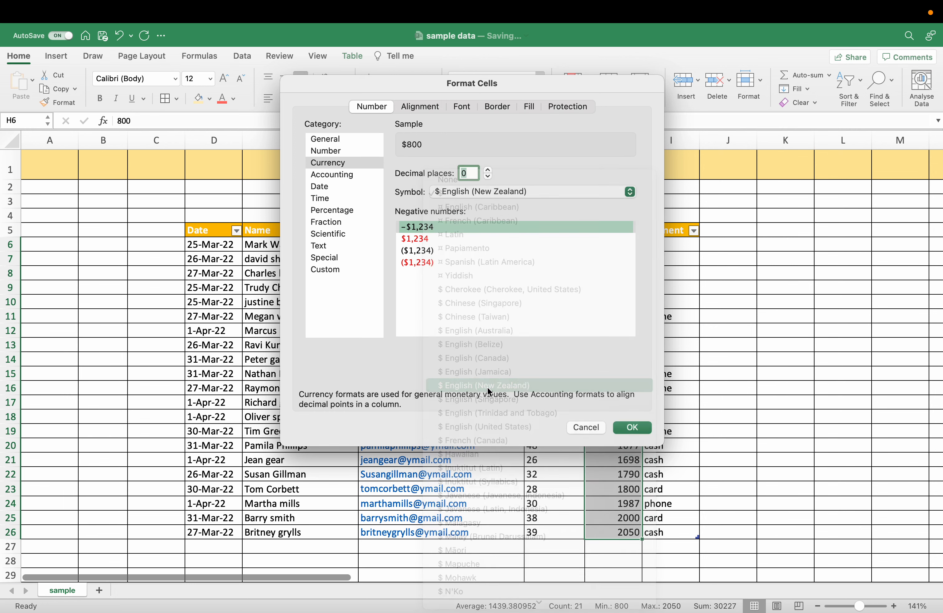
click(632, 427)
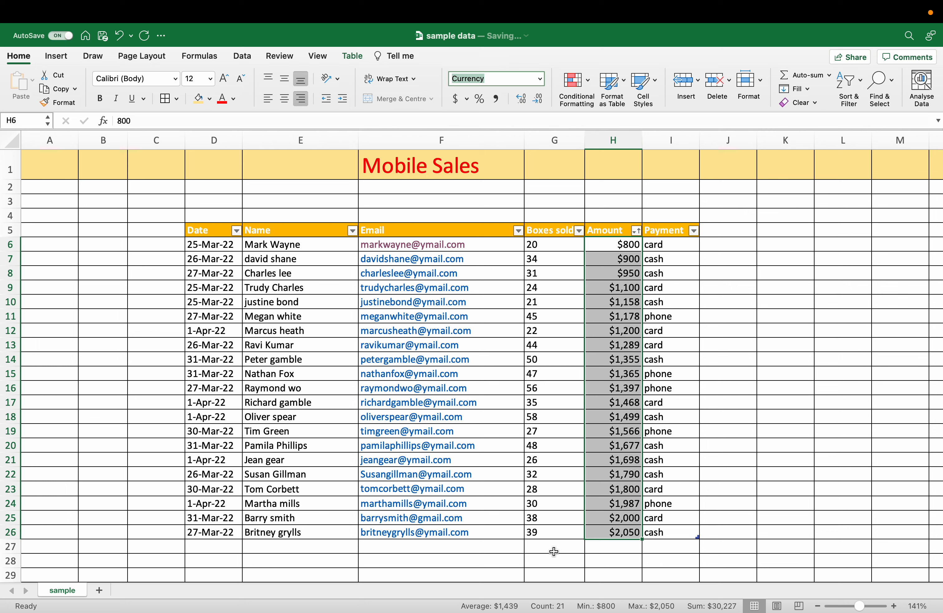
Step: Add a new worksheet and copy the Mobile Sales title row from the sample sheet into its row 1
click(100, 591)
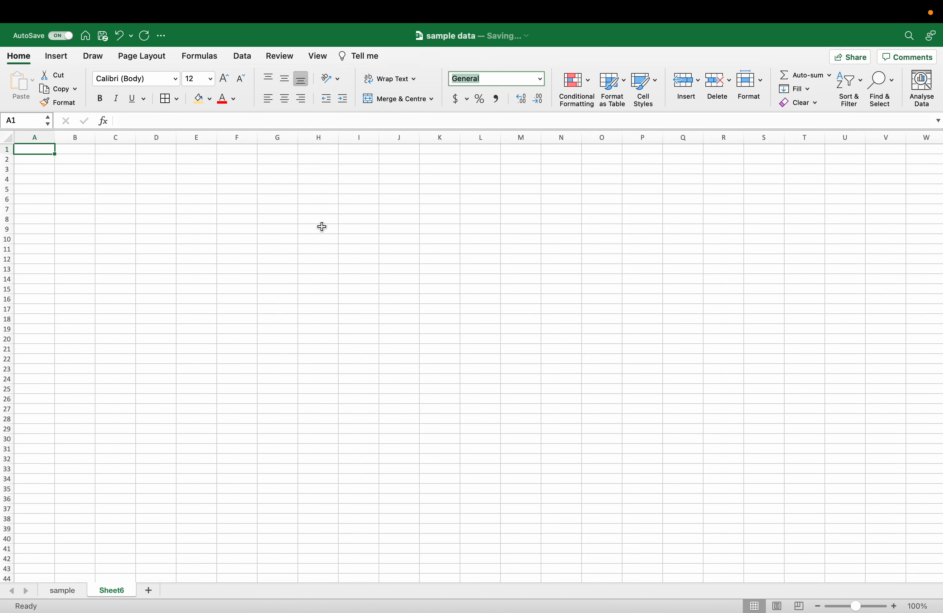
click(67, 591)
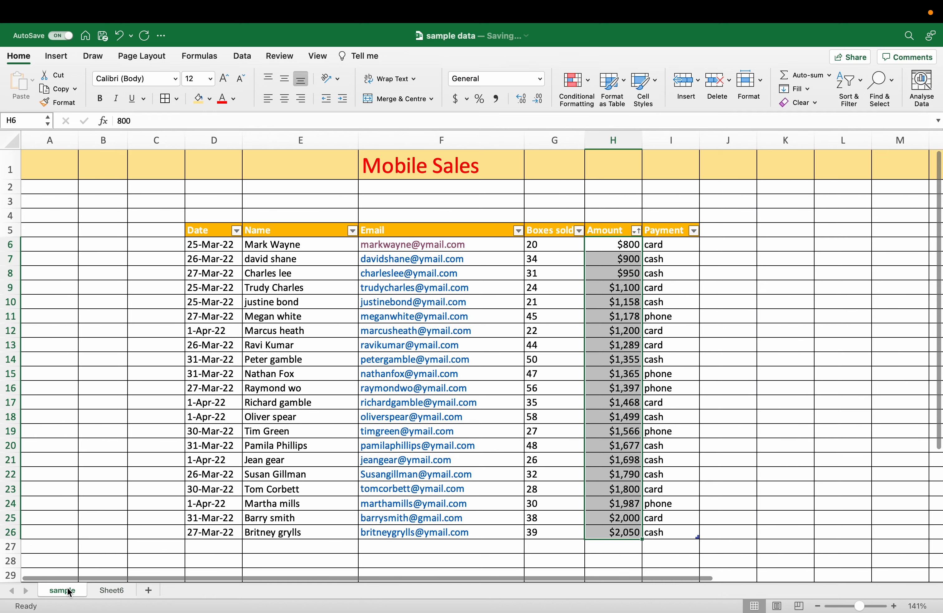
click(6, 166)
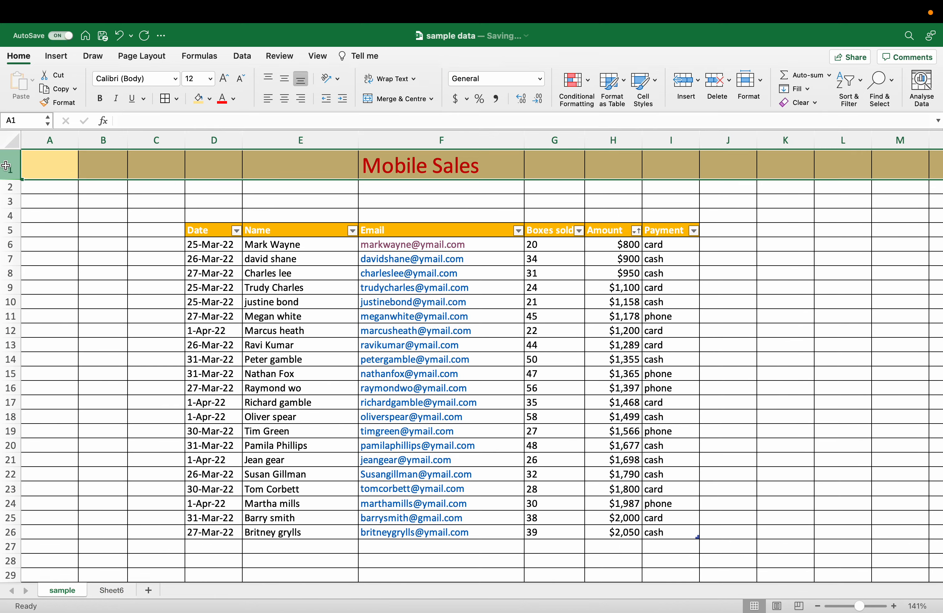
key(super+c)
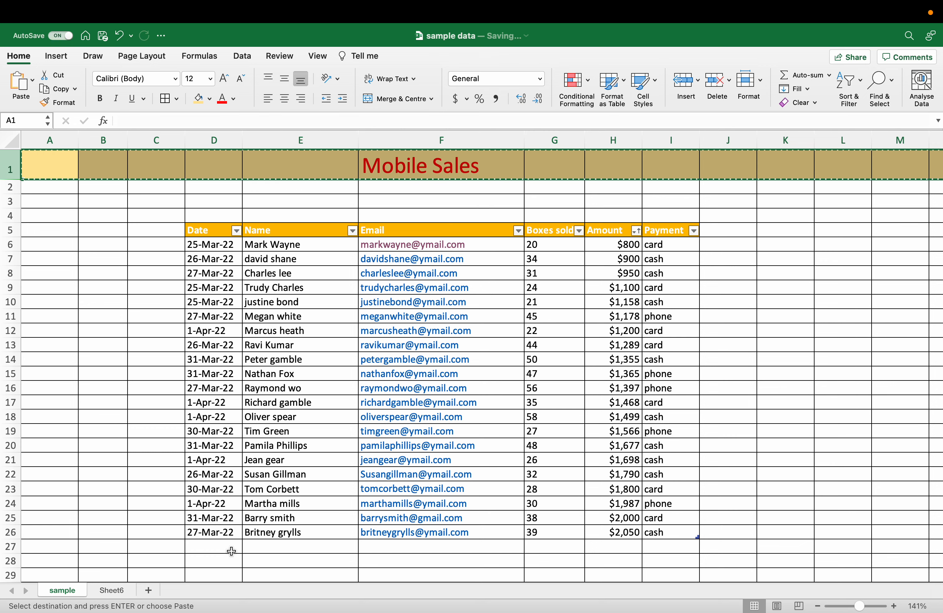
click(114, 591)
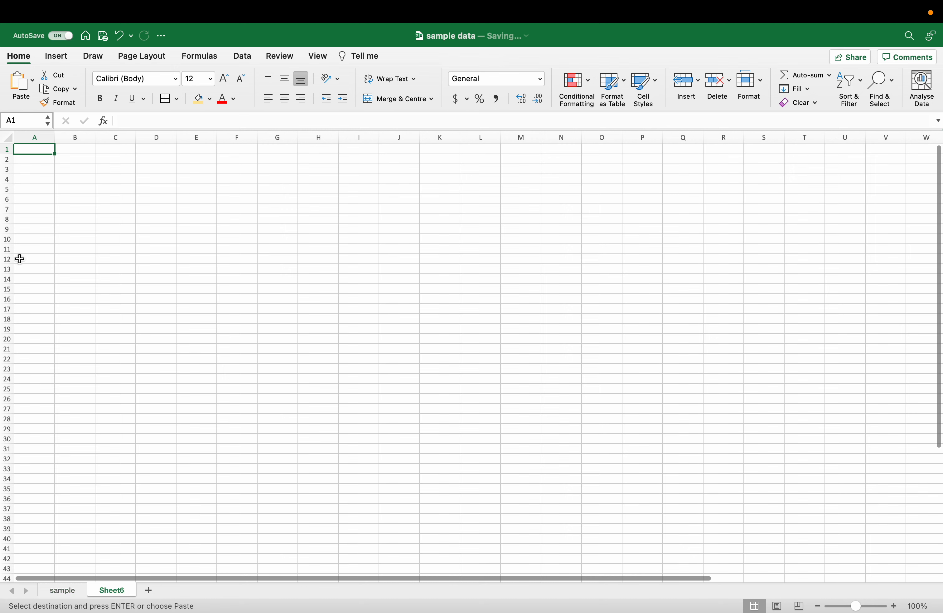
click(5, 149)
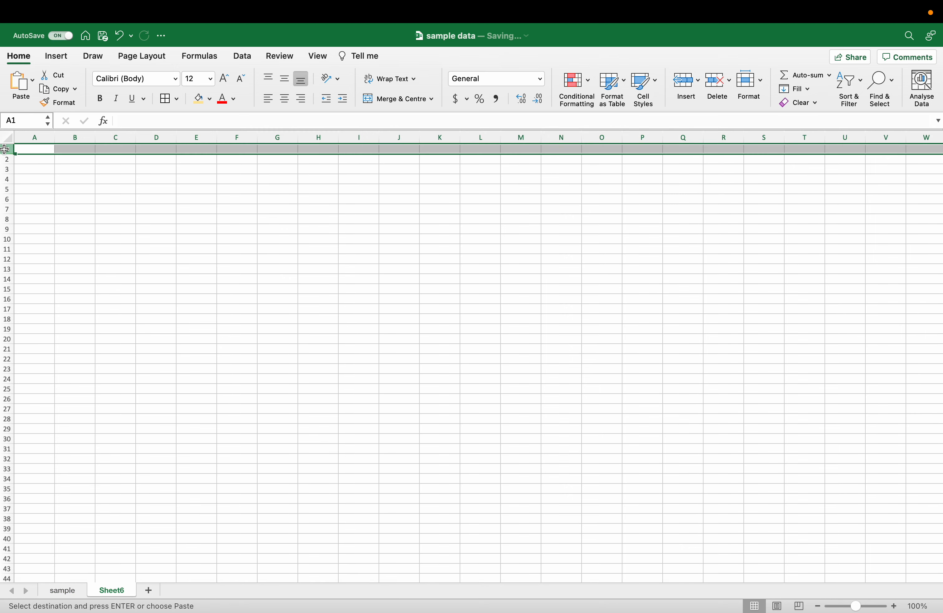
key(super+v)
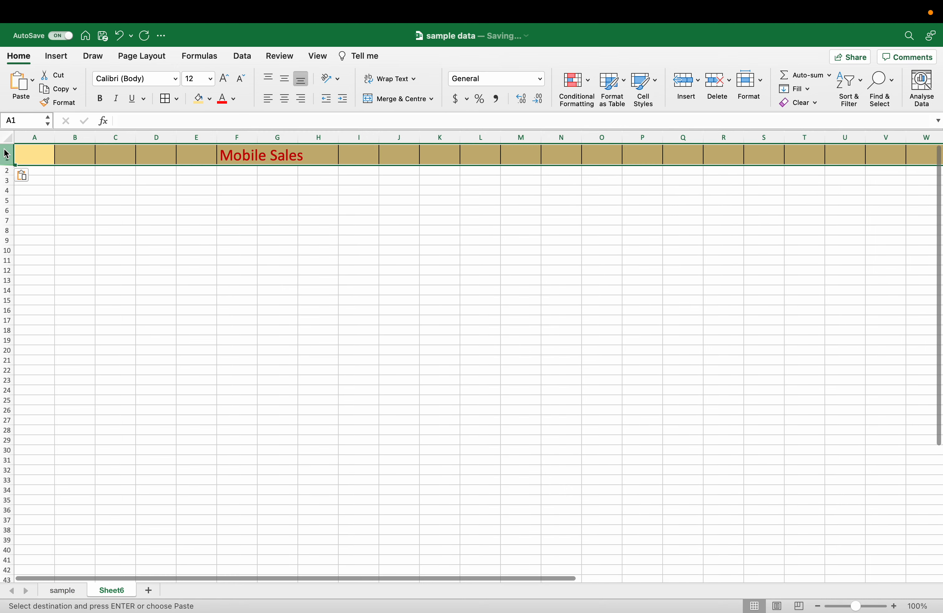
click(237, 190)
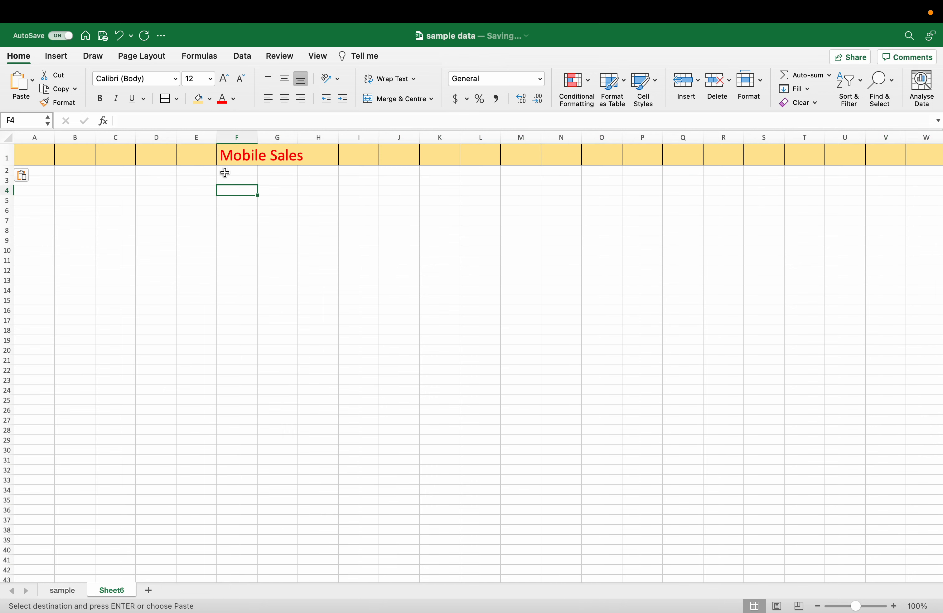
Step: Shift the Mobile Sales title in F1 with leading spaces to about column J and set its text to font size 28
click(220, 156)
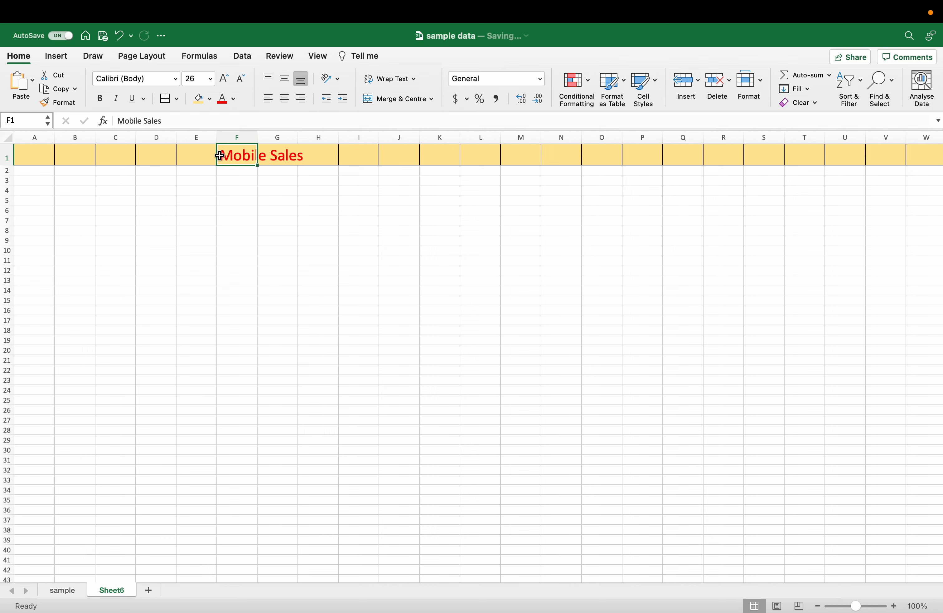
double_click(221, 155)
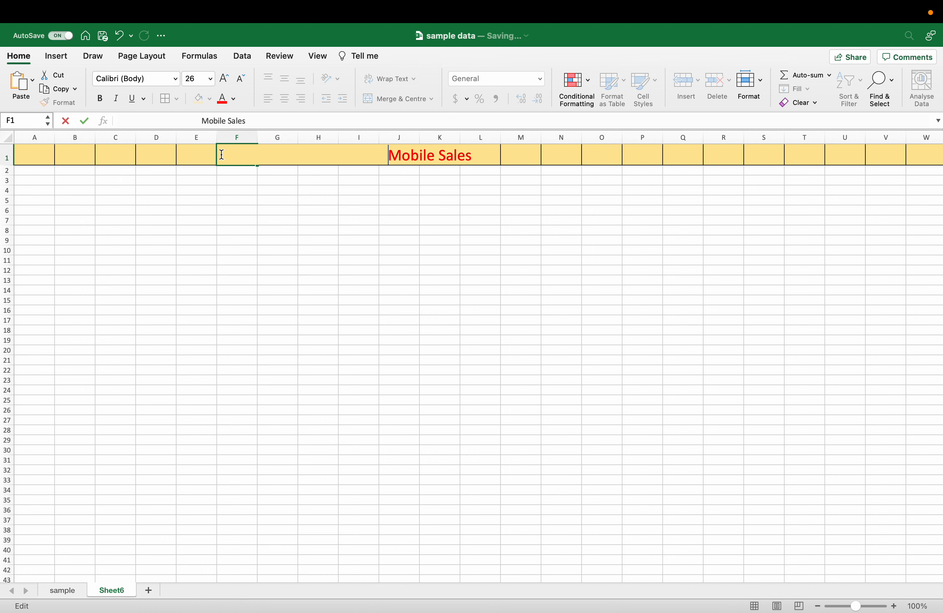
click(389, 153)
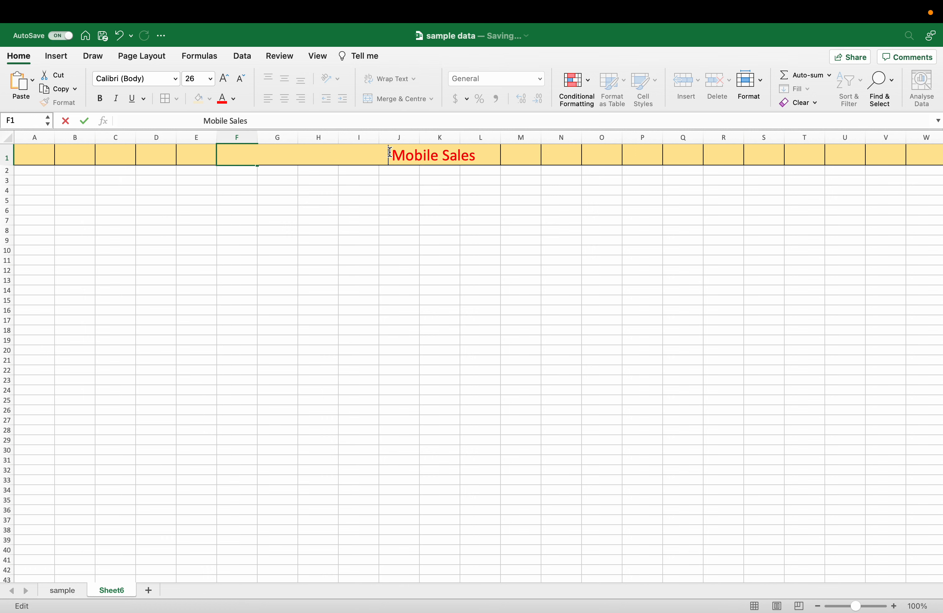
drag(389, 152, 478, 155)
click(209, 79)
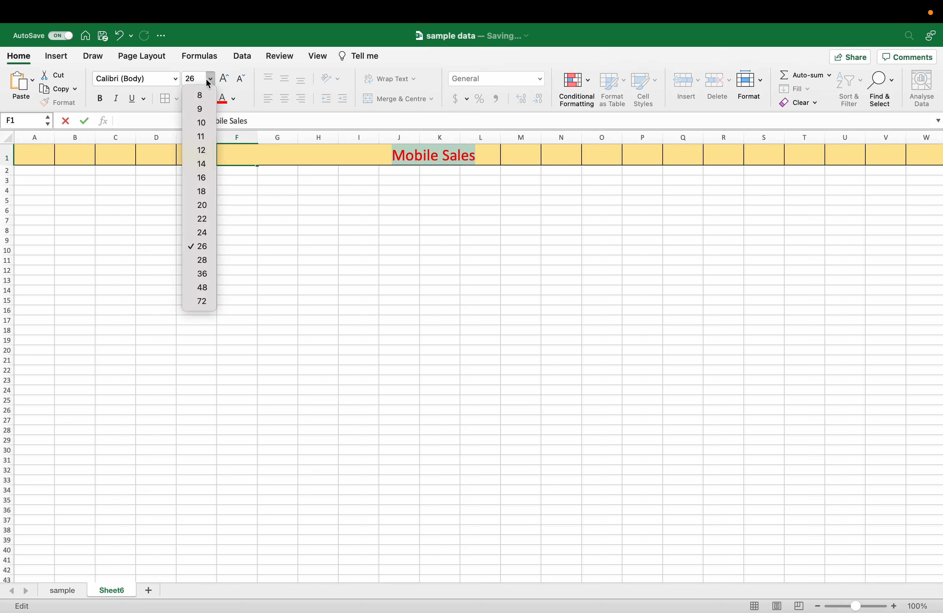
click(203, 260)
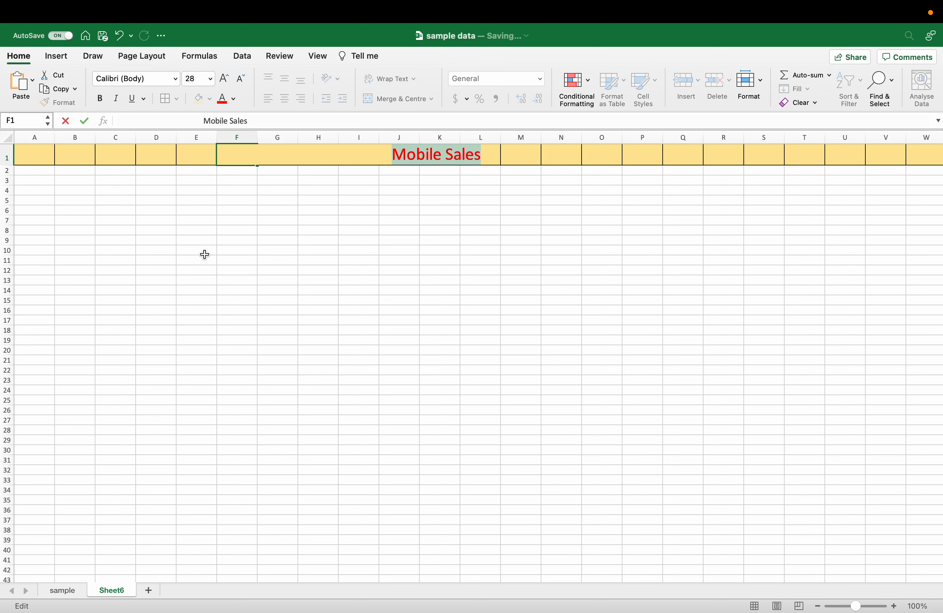
click(8, 159)
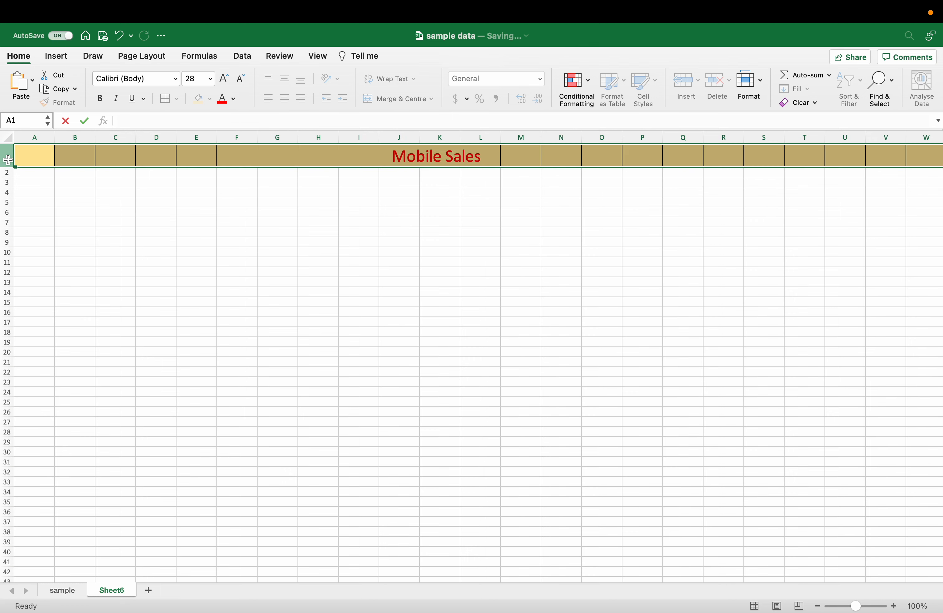
click(114, 220)
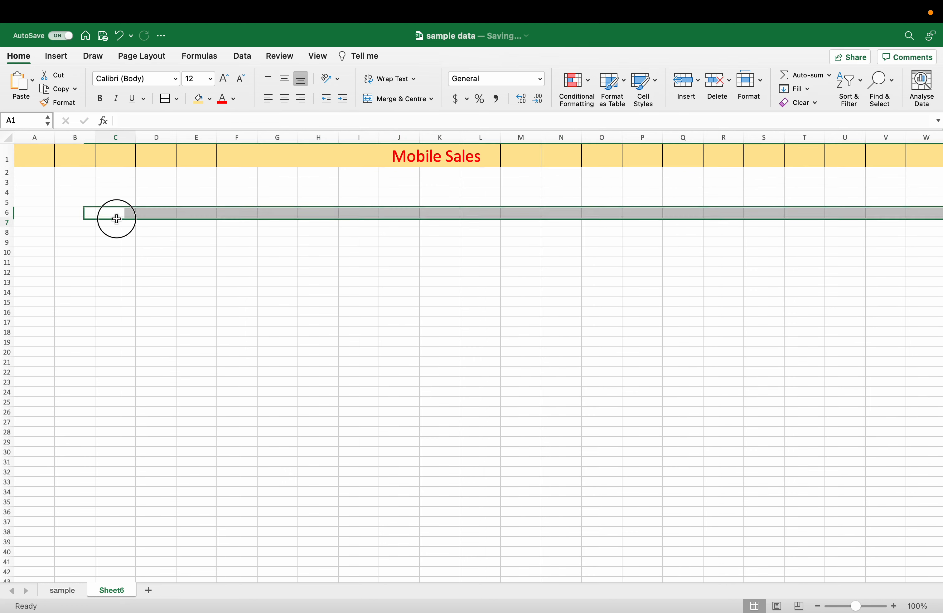
Step: Enter the labels Total Boxes in C4 and Total Amount in C5 of the new sheet
click(121, 192)
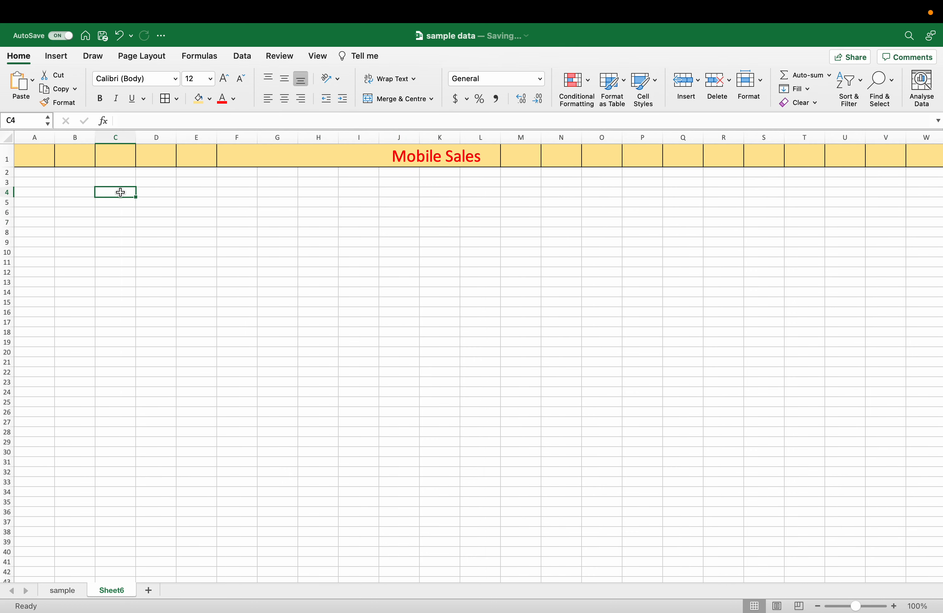
text(Total)
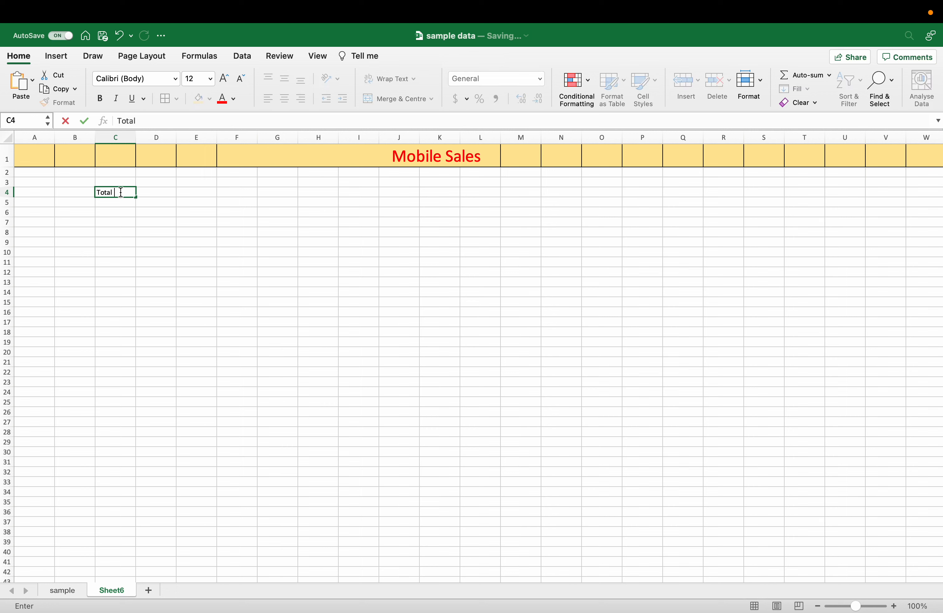
text( Boxes)
click(115, 204)
text(T)
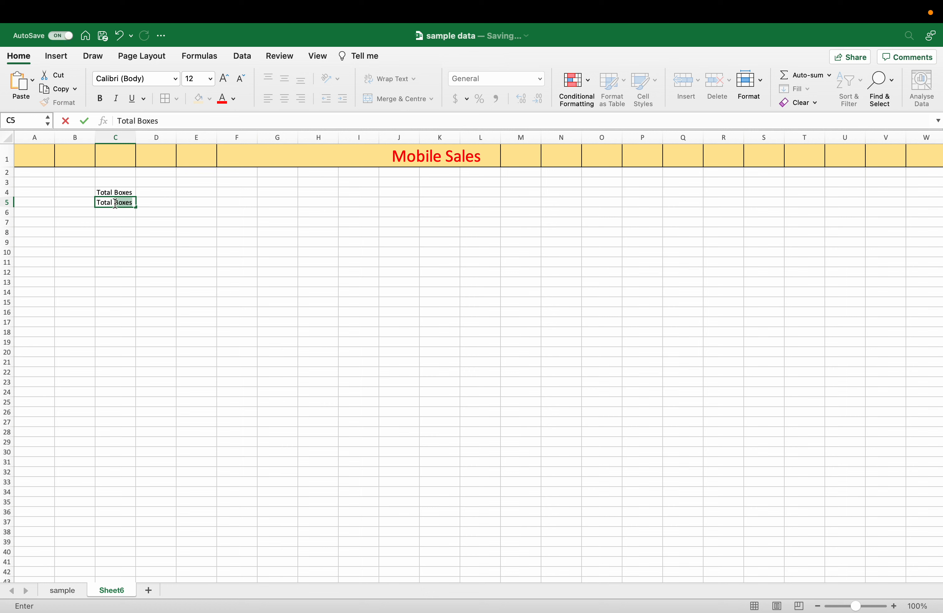
text(otal Amount)
click(162, 192)
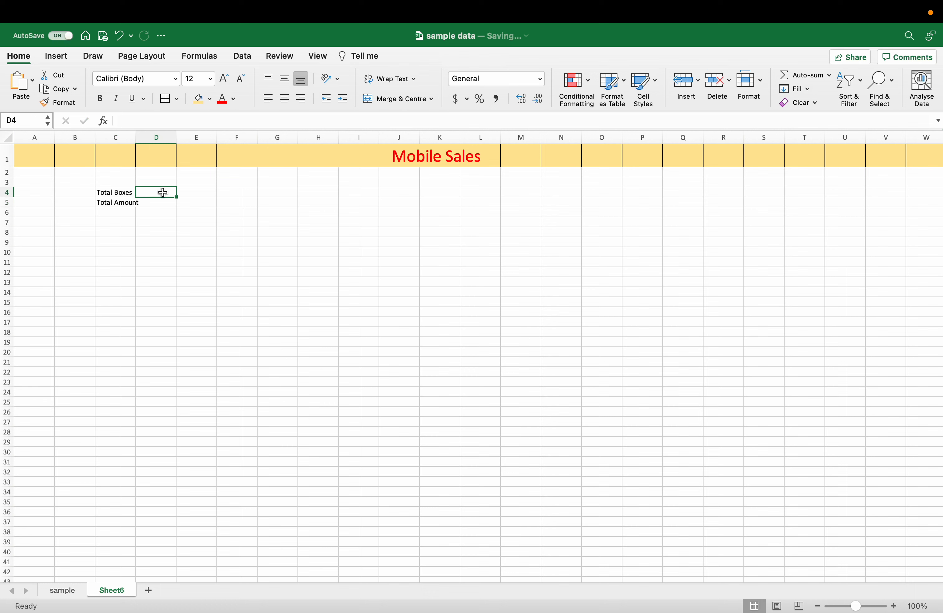
Step: Widen column C slightly so the Total Amount label fits inside it
click(136, 151)
key(Right)
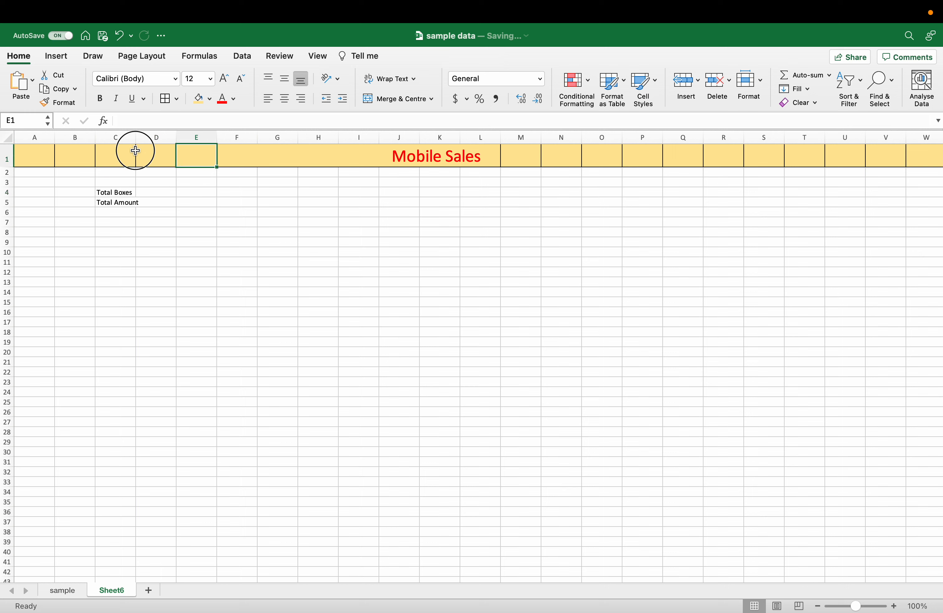
click(133, 150)
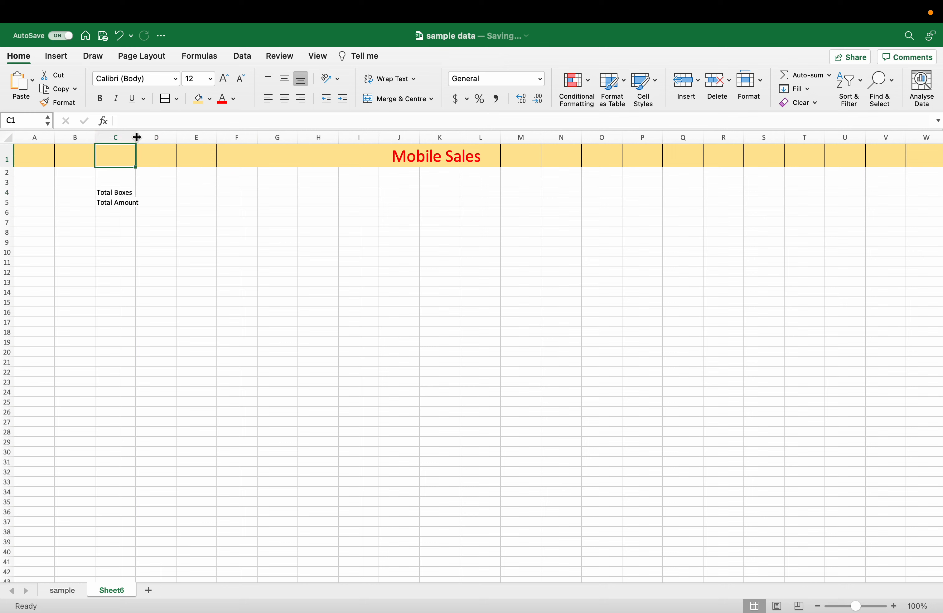
drag(137, 137, 144, 137)
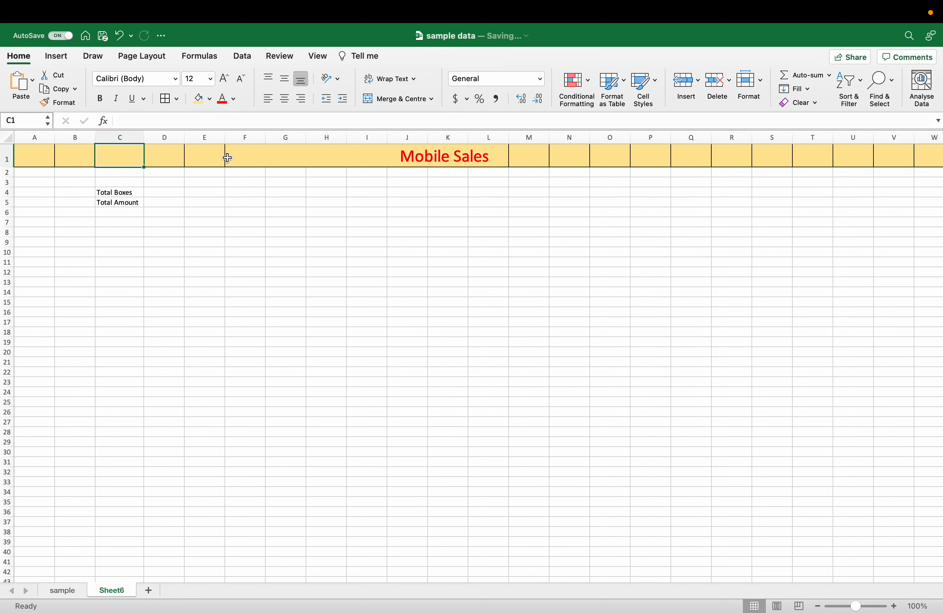
Step: Total the boxes sold in D4 with the formula =sum(sample1[Boxes sold])
click(166, 193)
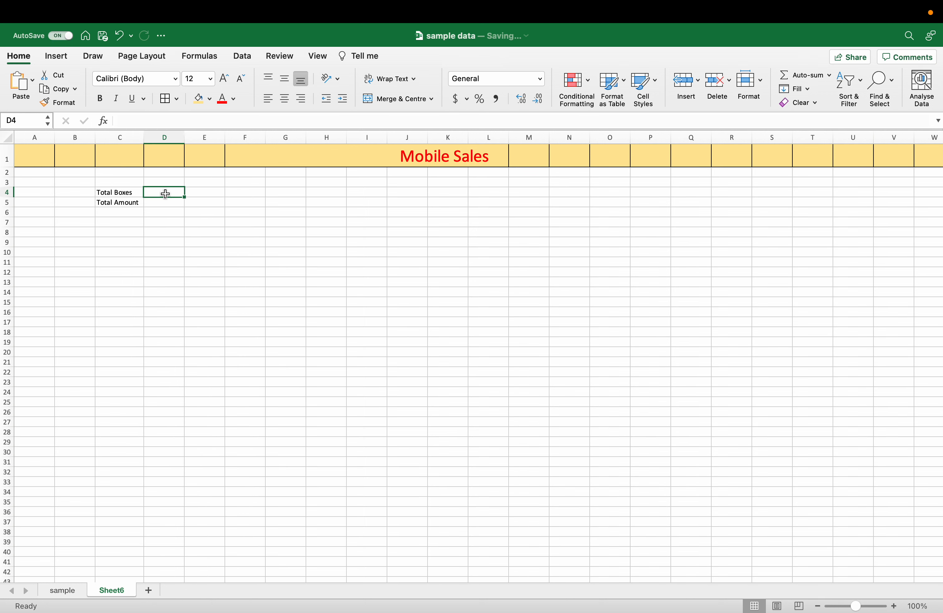
click(72, 592)
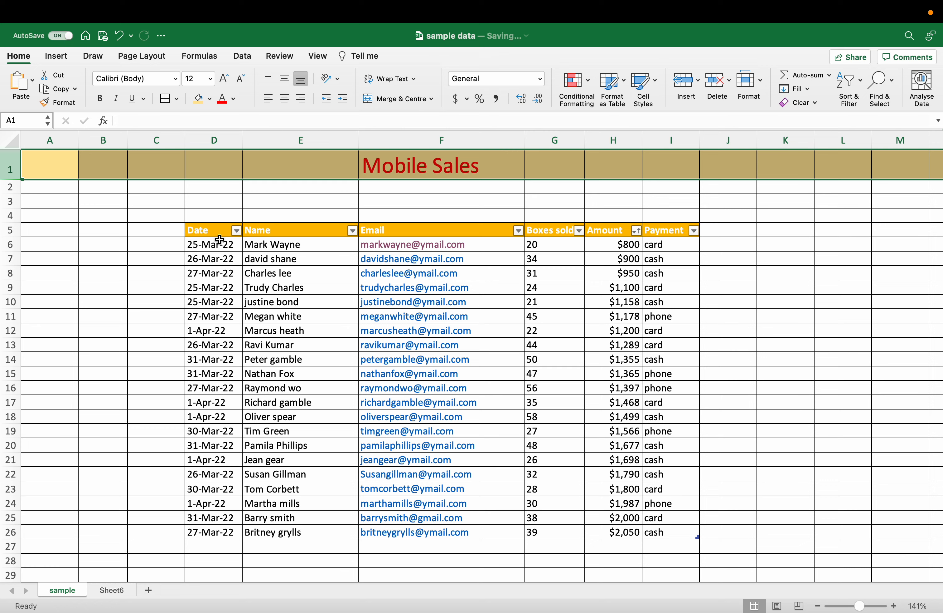
click(111, 593)
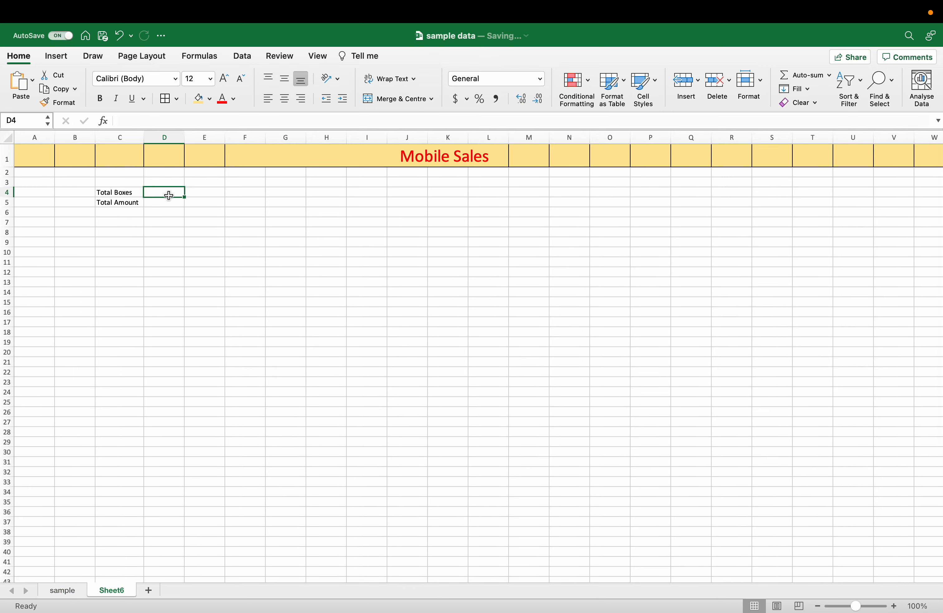
text(=sum)
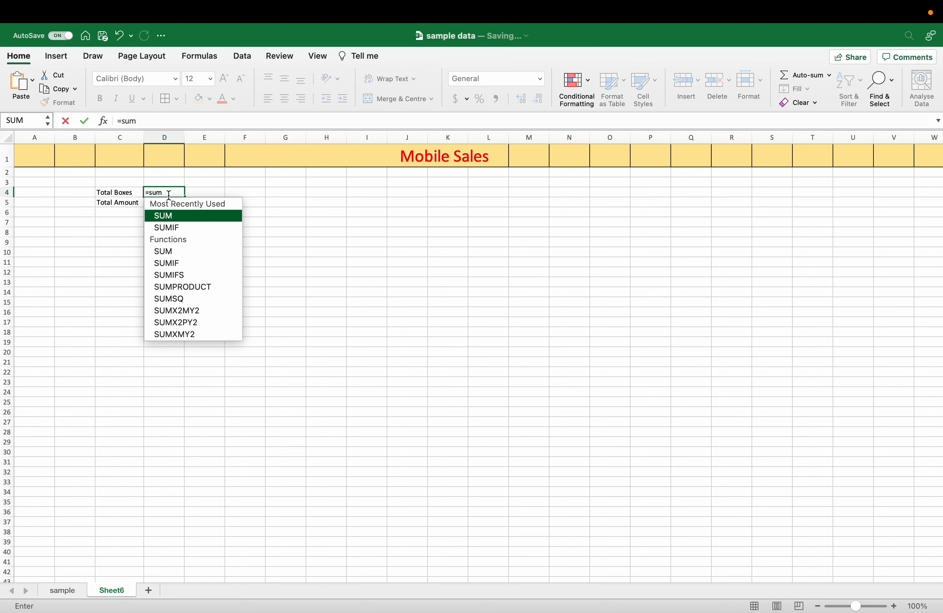
text(()
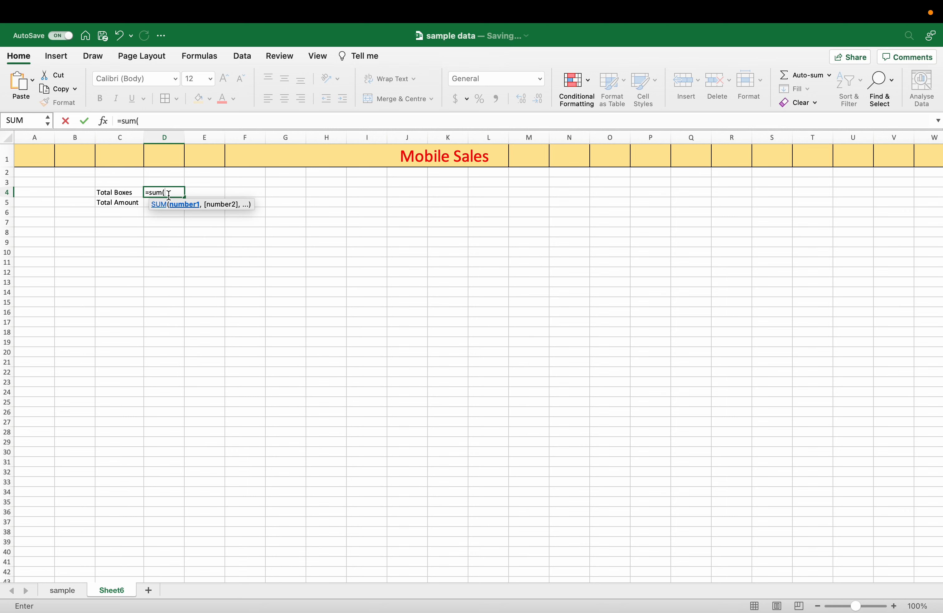
text(sa)
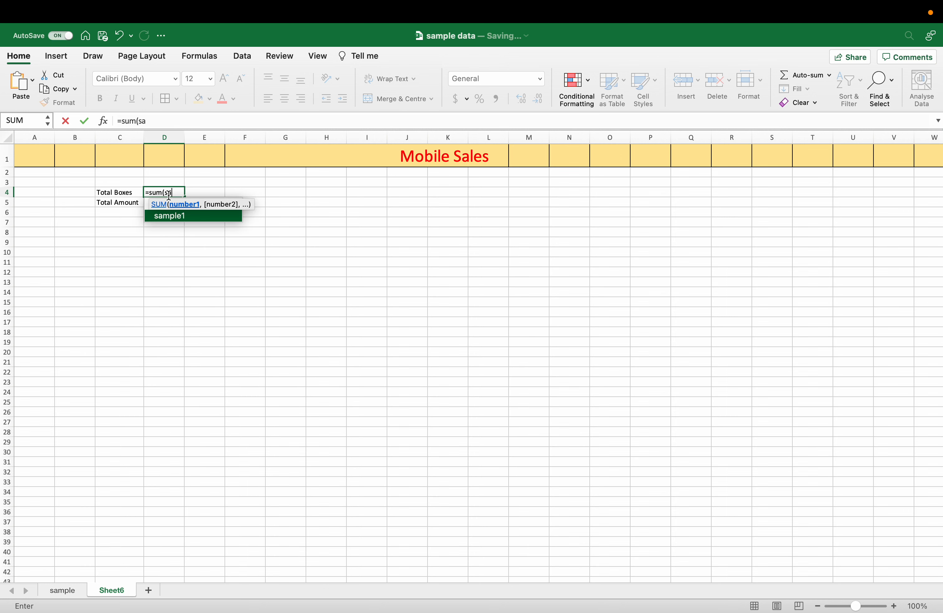
double_click(186, 217)
text([)
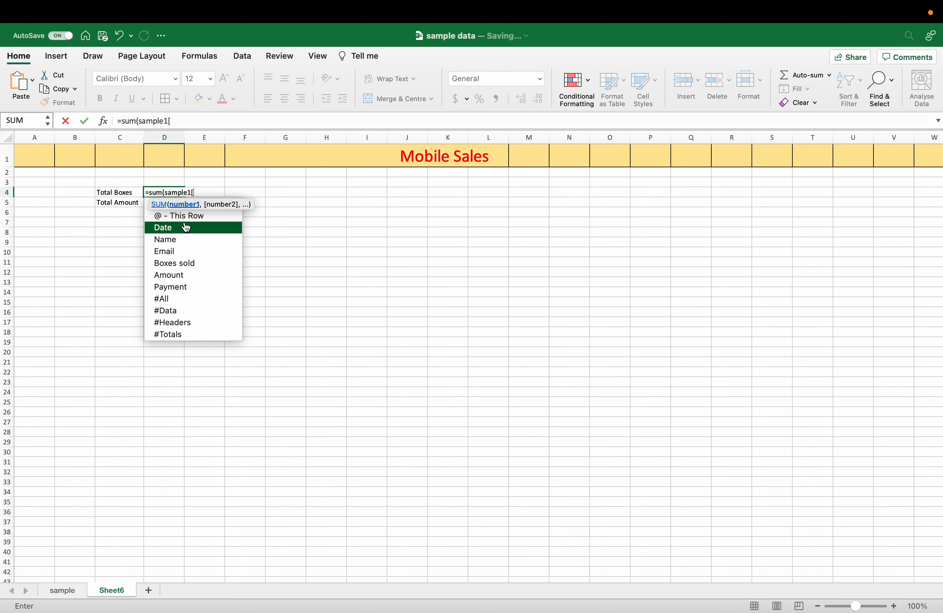
double_click(188, 269)
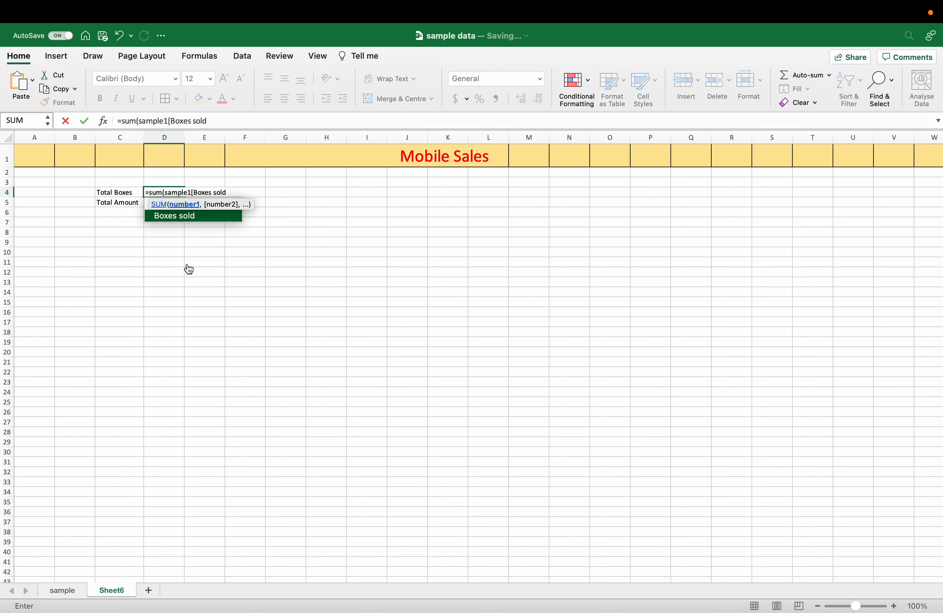
text(]))
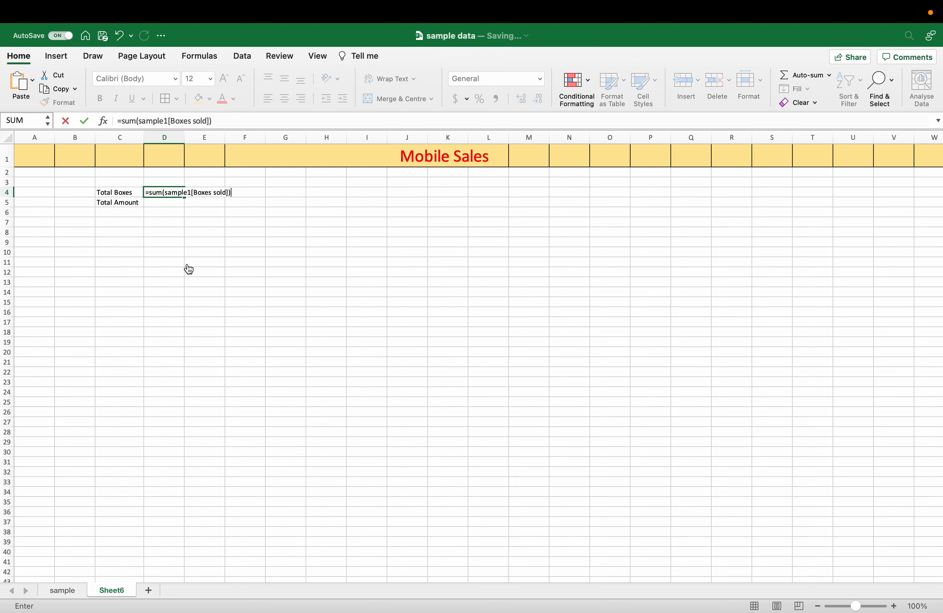
key(Return)
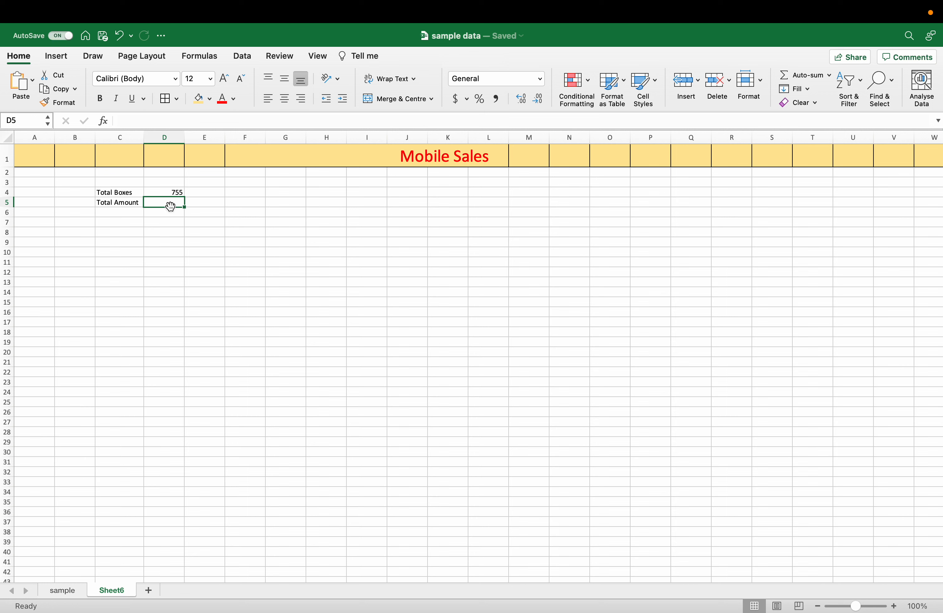
Step: Total the sales amount in D5 with the formula =sum(sample1[Amount])
text(=)
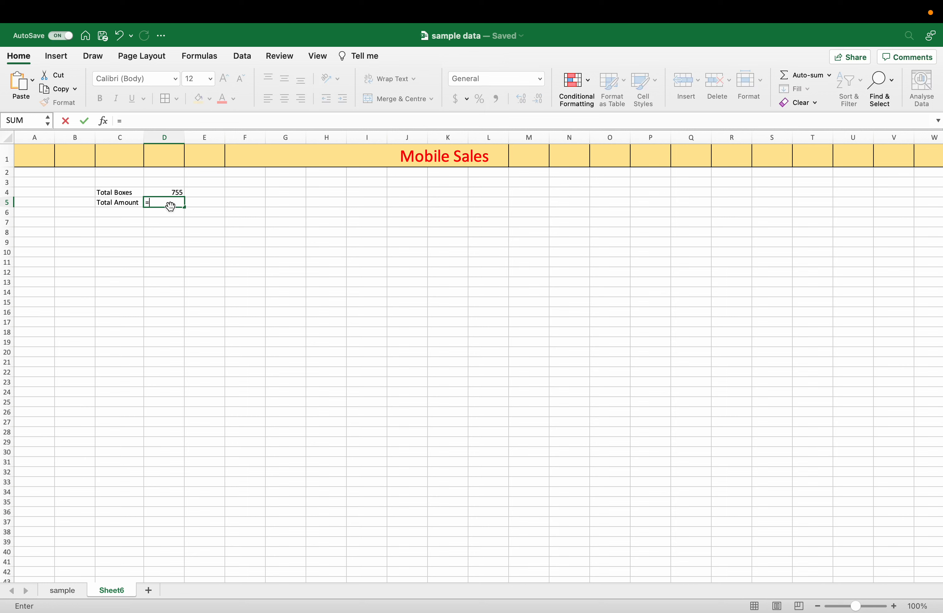
text(sum)
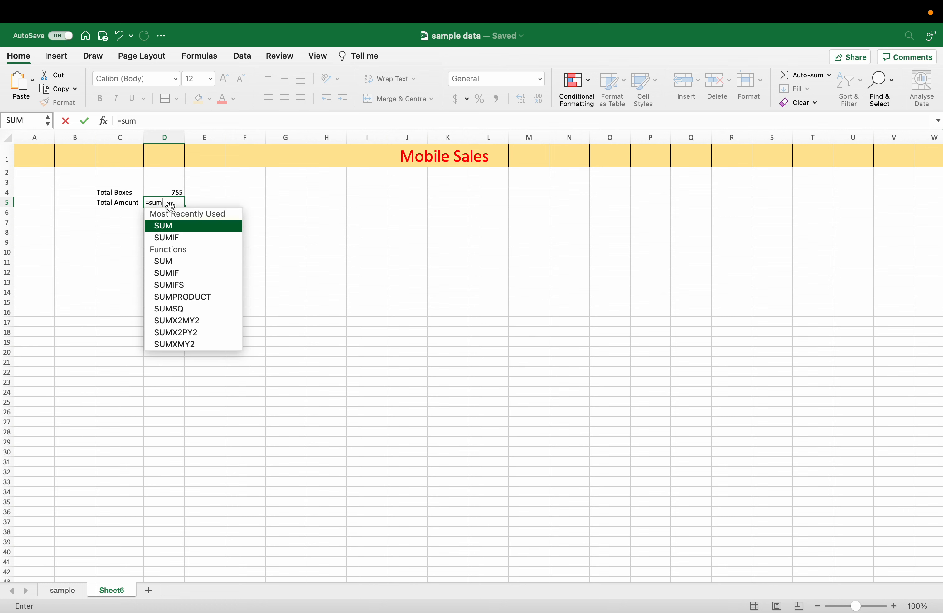
text(()
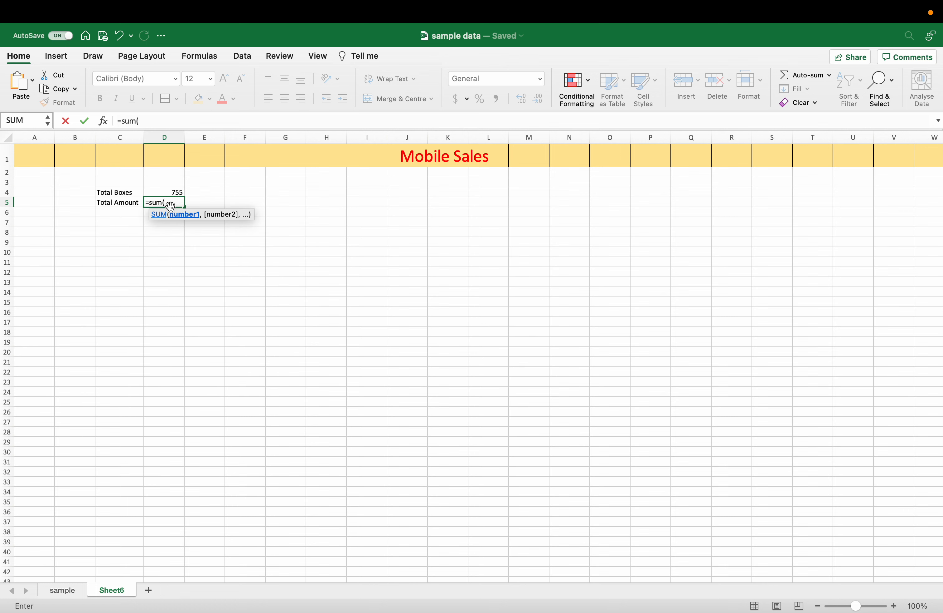
text(sa)
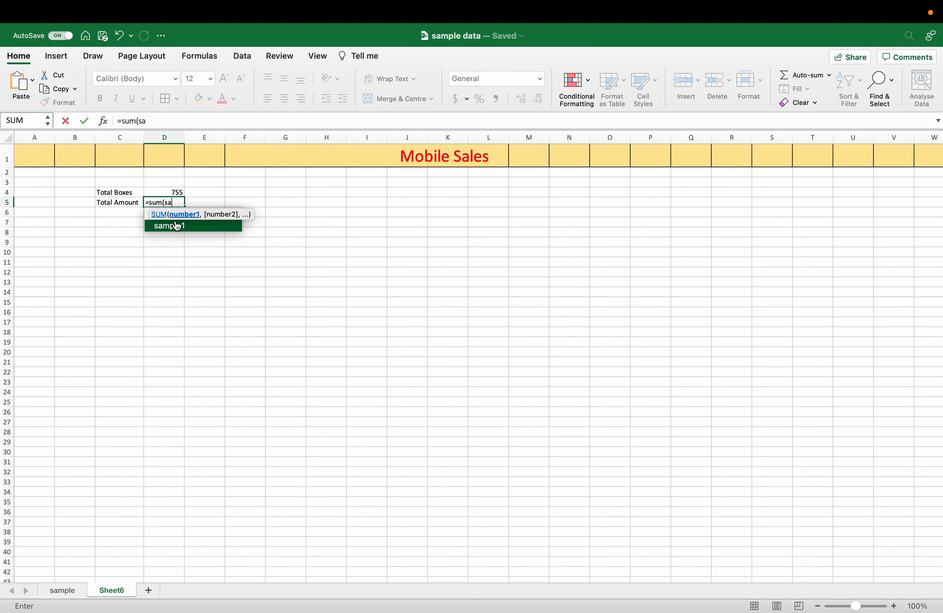
double_click(177, 227)
text([)
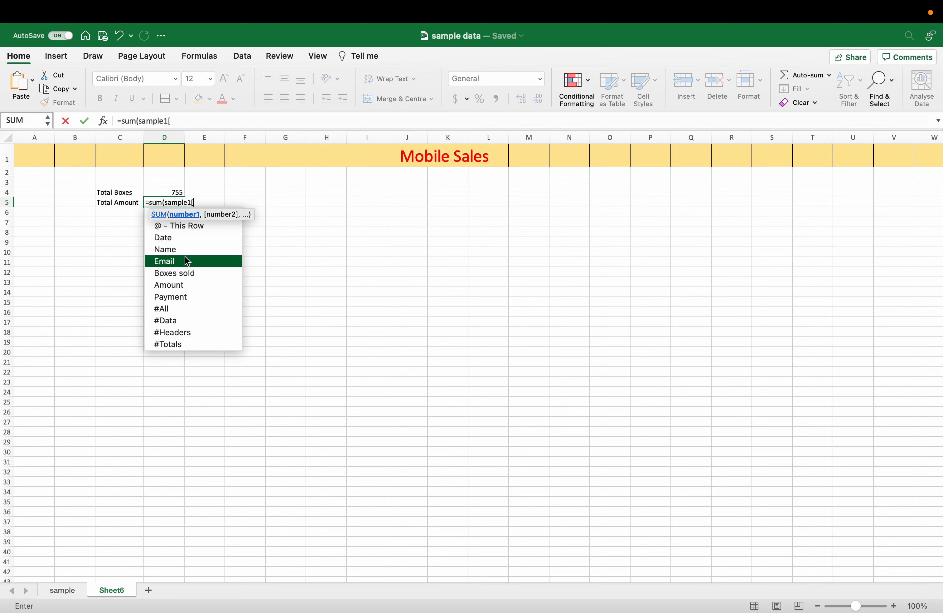
double_click(188, 286)
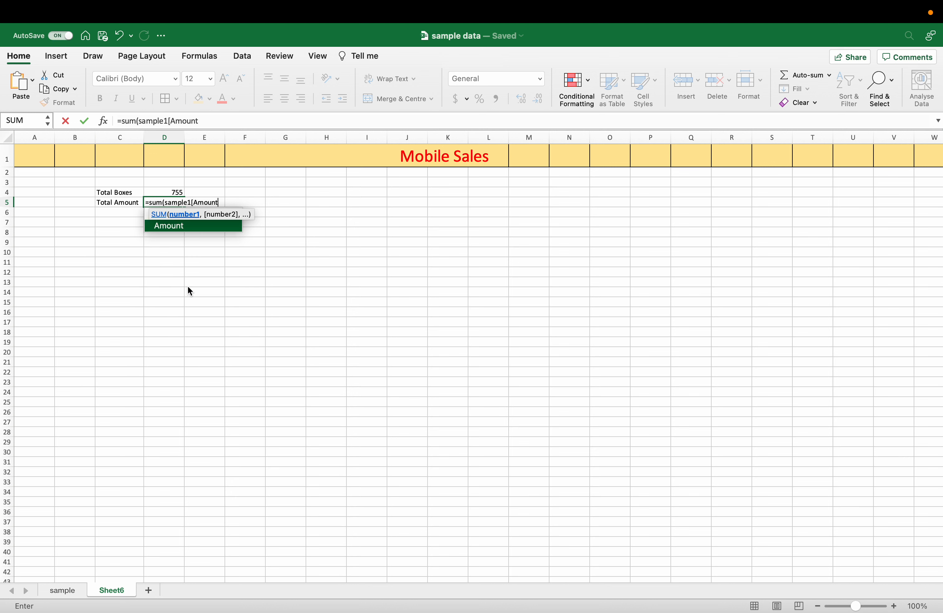
text(])
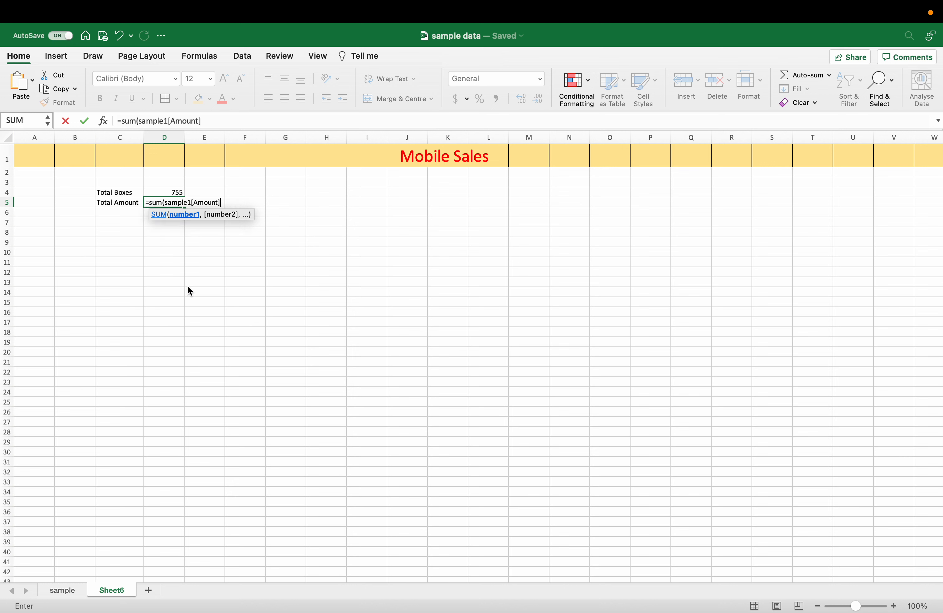
text())
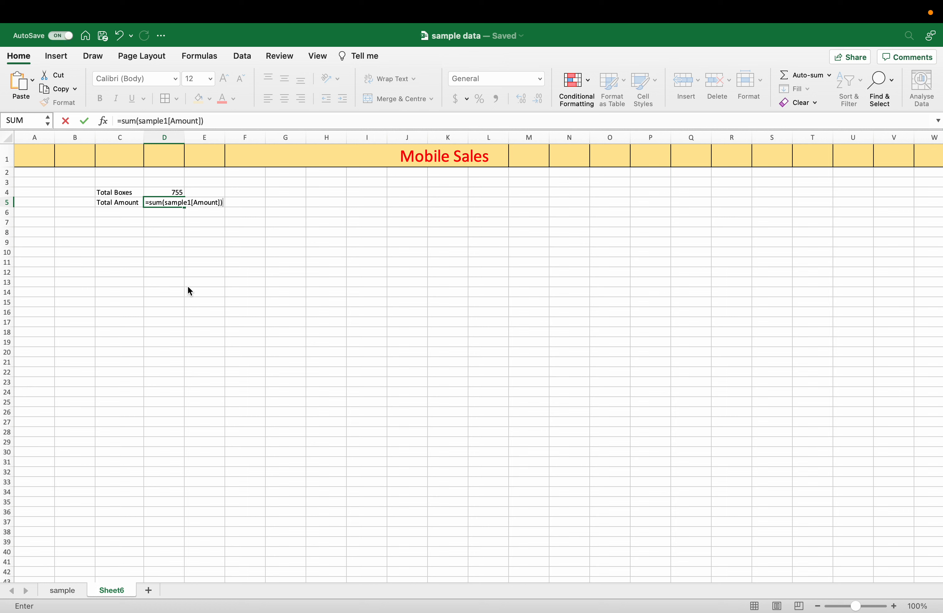
key(Return)
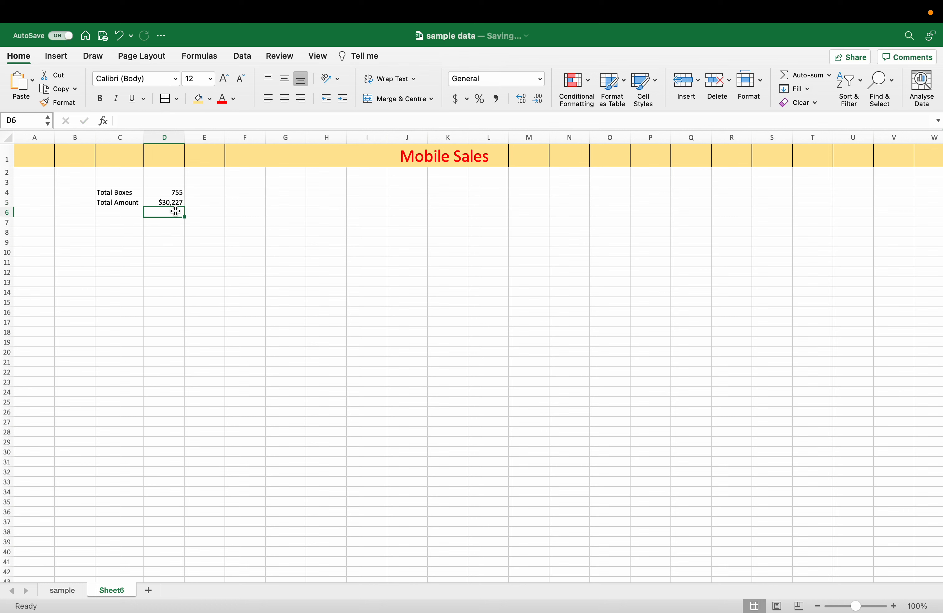
Step: Enter the label Average Boxes in C7, leaving row 6 blank beneath the totals
click(118, 225)
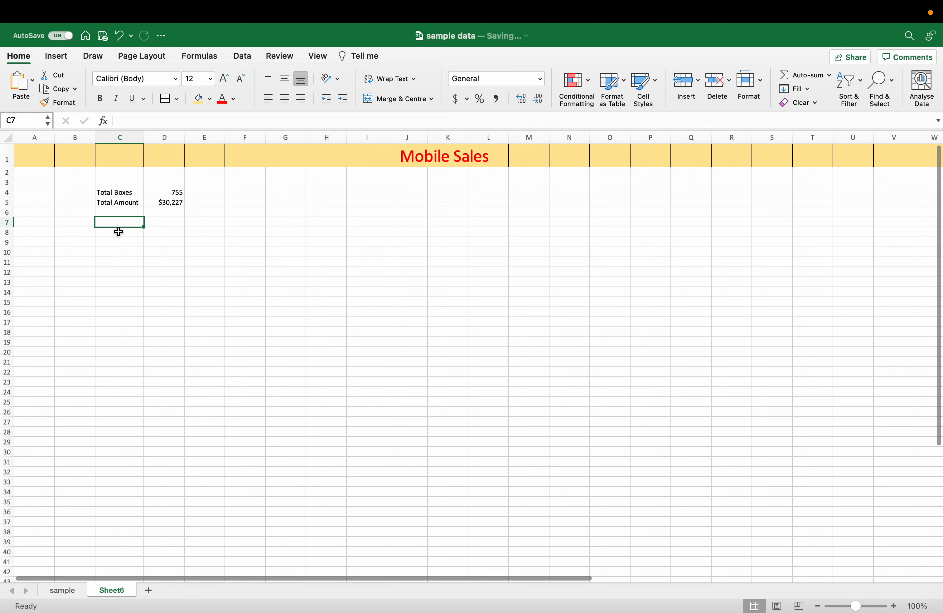
text(A)
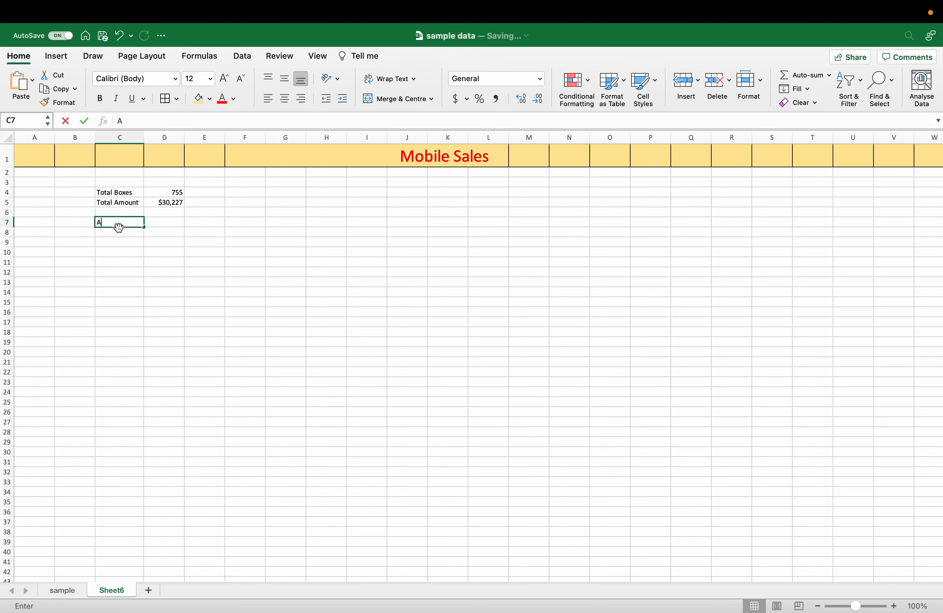
text(verage)
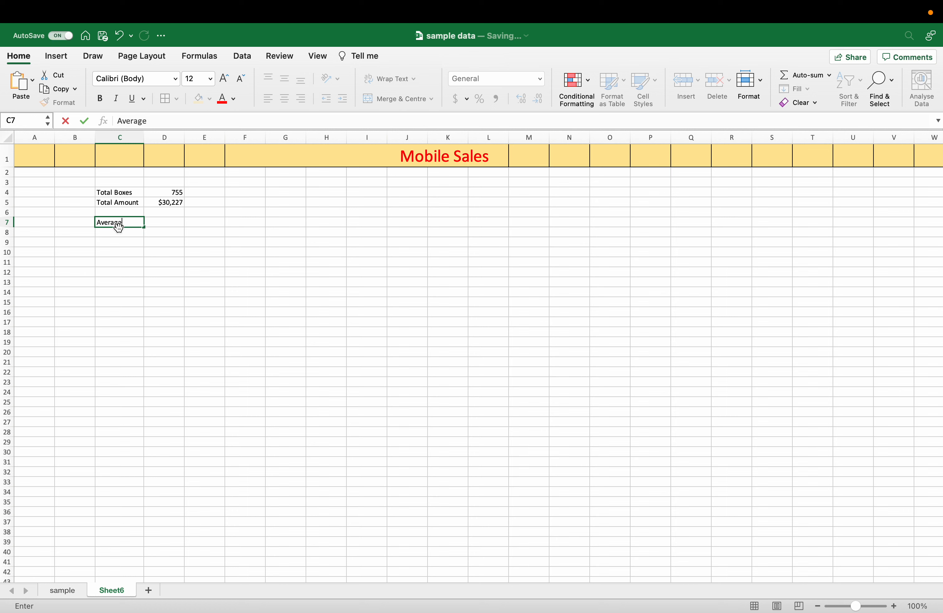
text( Boxes)
Step: Average the boxes sold in D7 with the formula =AVERAGE(sample1[Boxes sold])
click(174, 225)
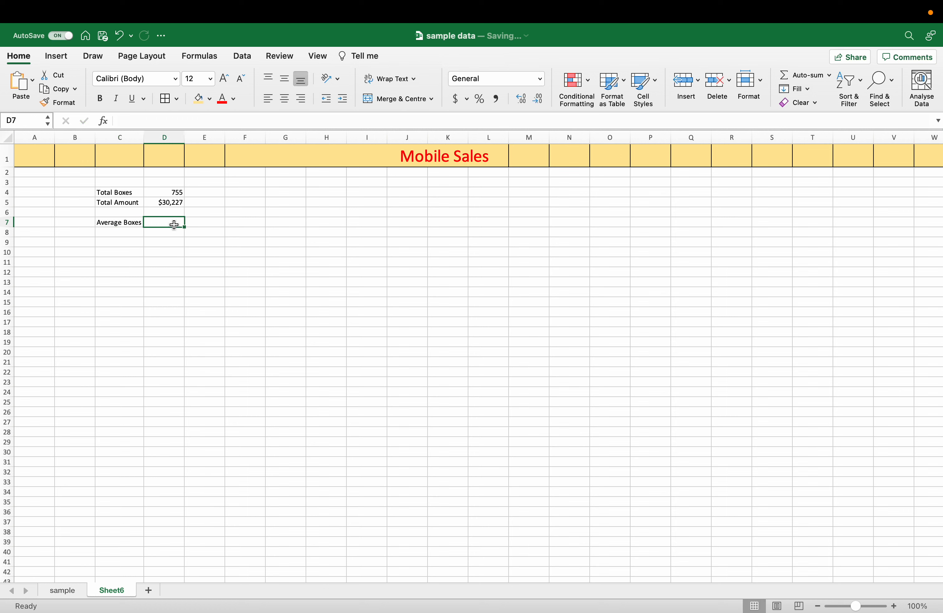
text(=av)
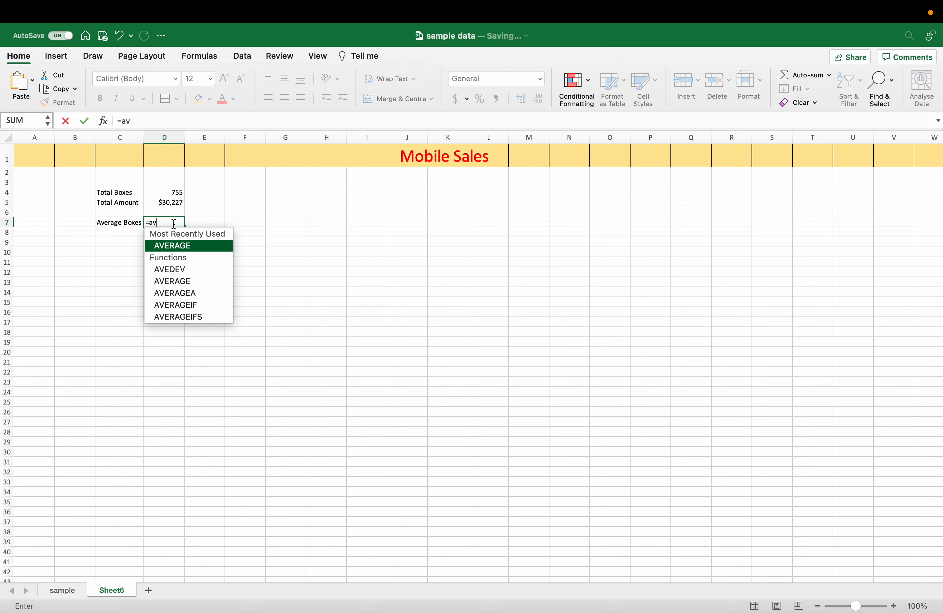
key(Tab)
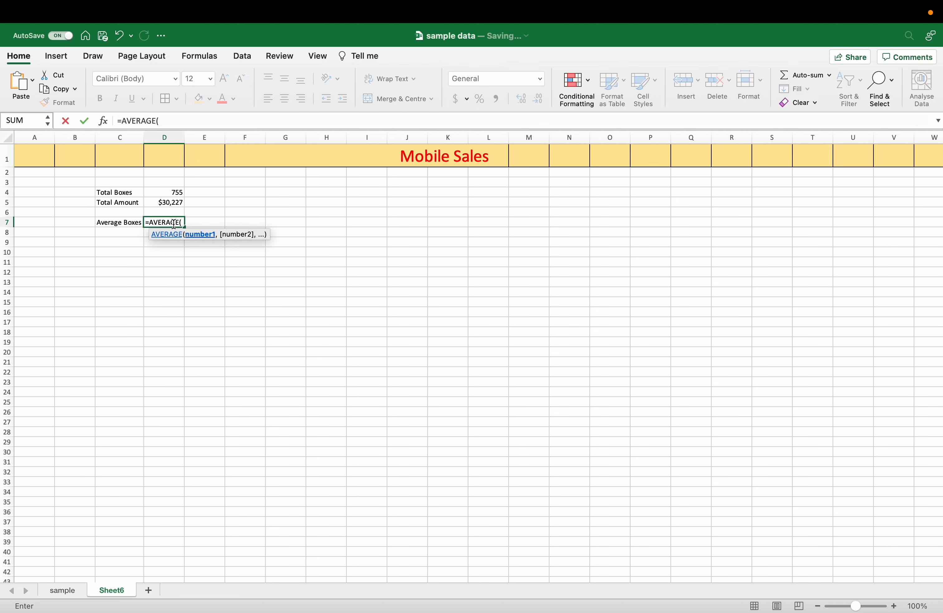
text(sample1)
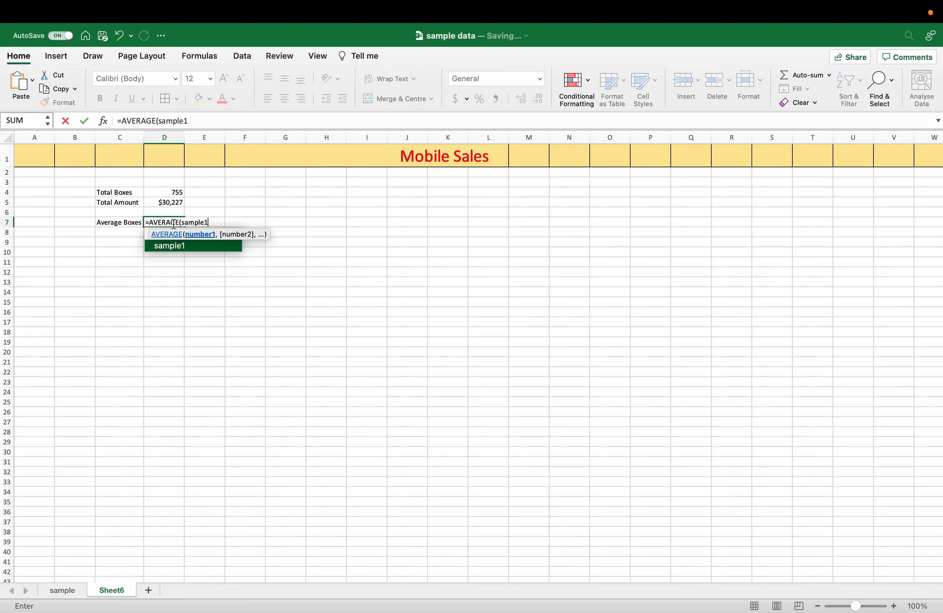
text([)
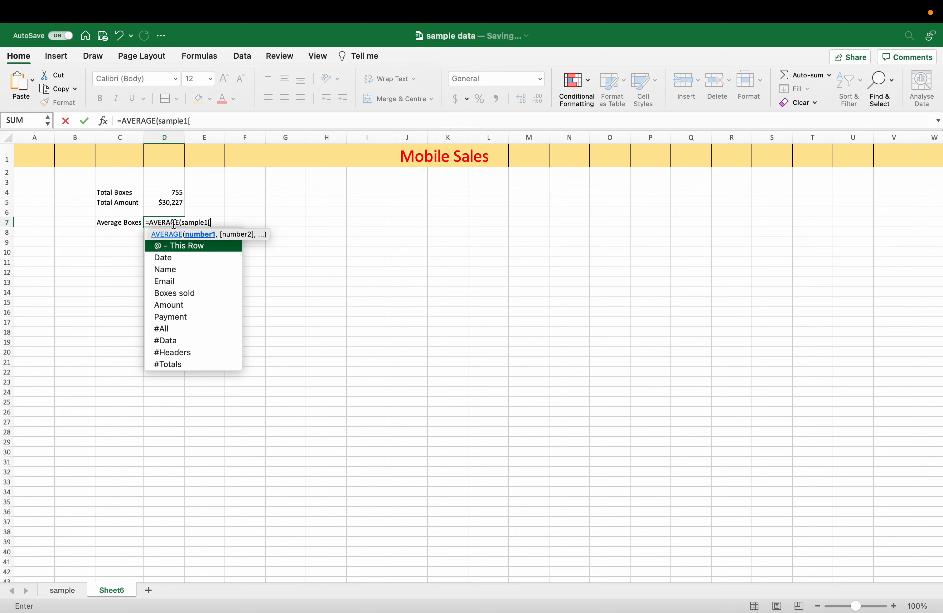
click(187, 297)
double_click(187, 294)
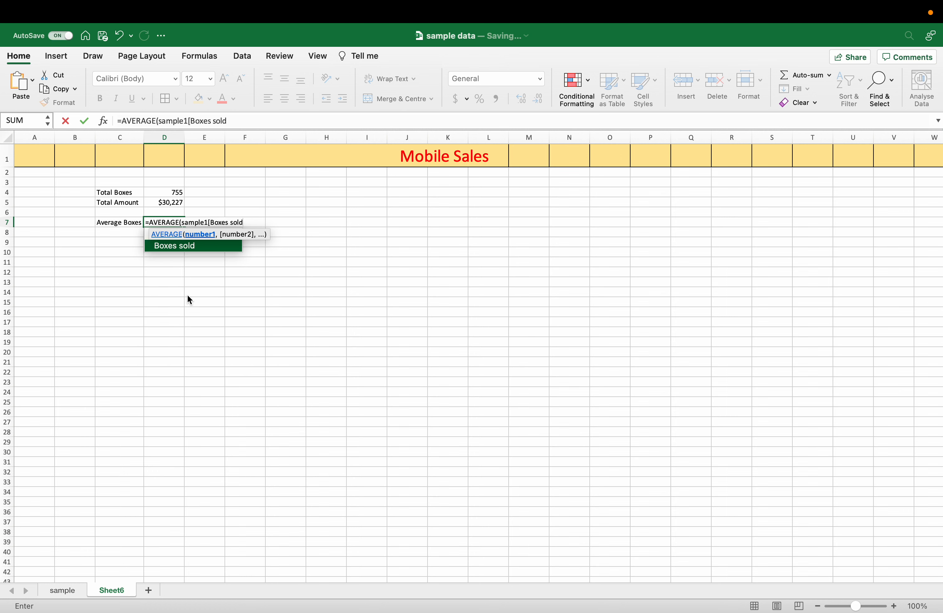
text(]))
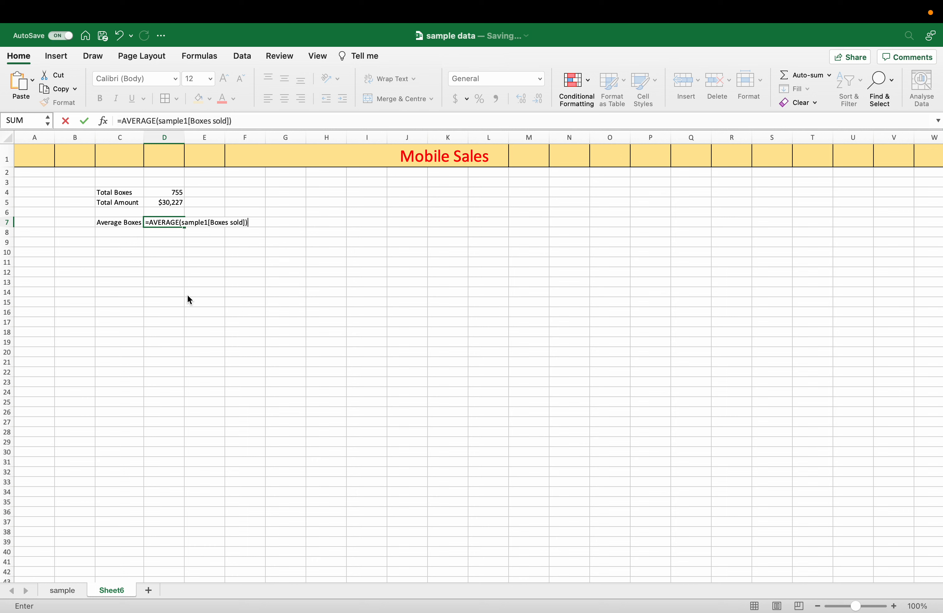
key(Return)
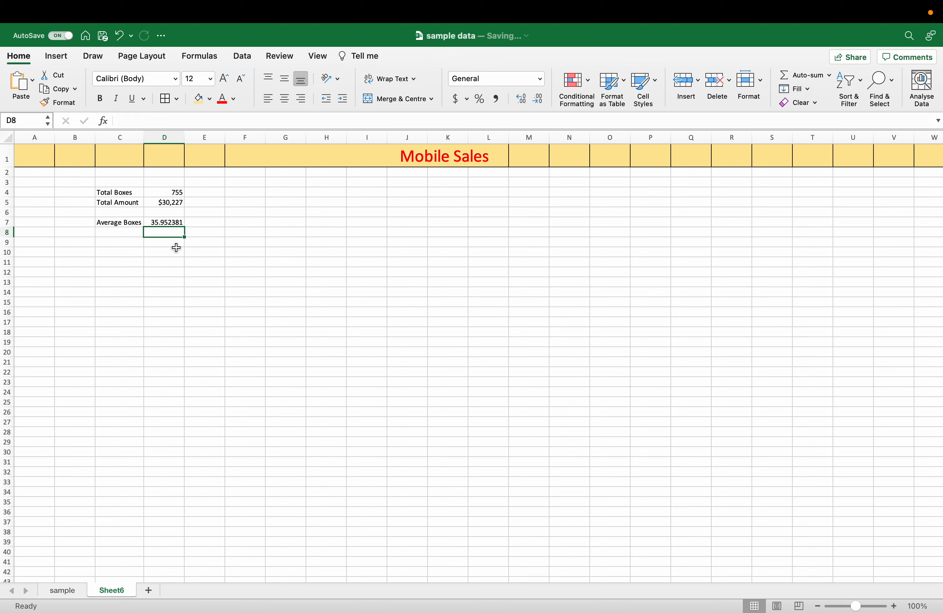
Step: Format the average boxes value in D7 as a number with no decimal places
click(174, 221)
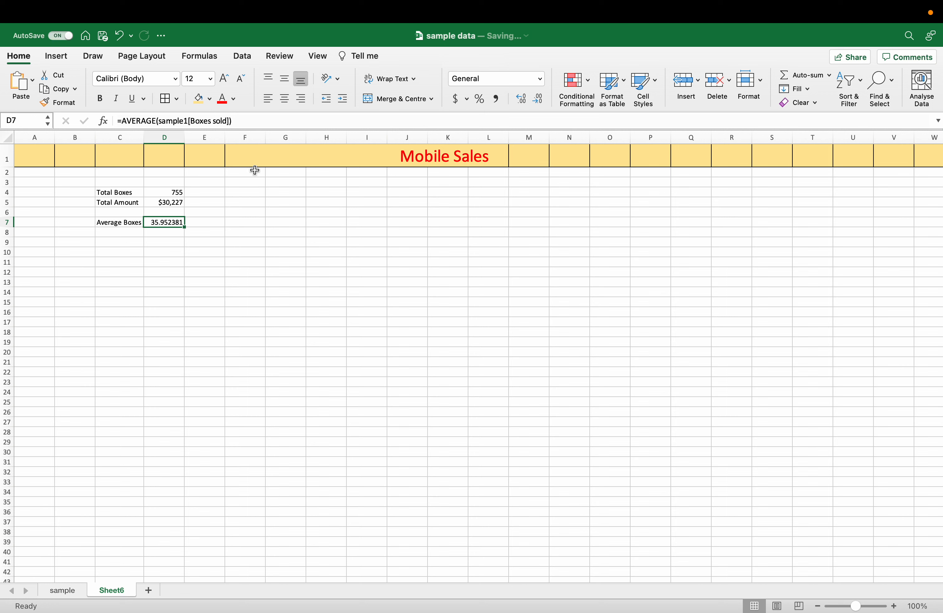
click(528, 105)
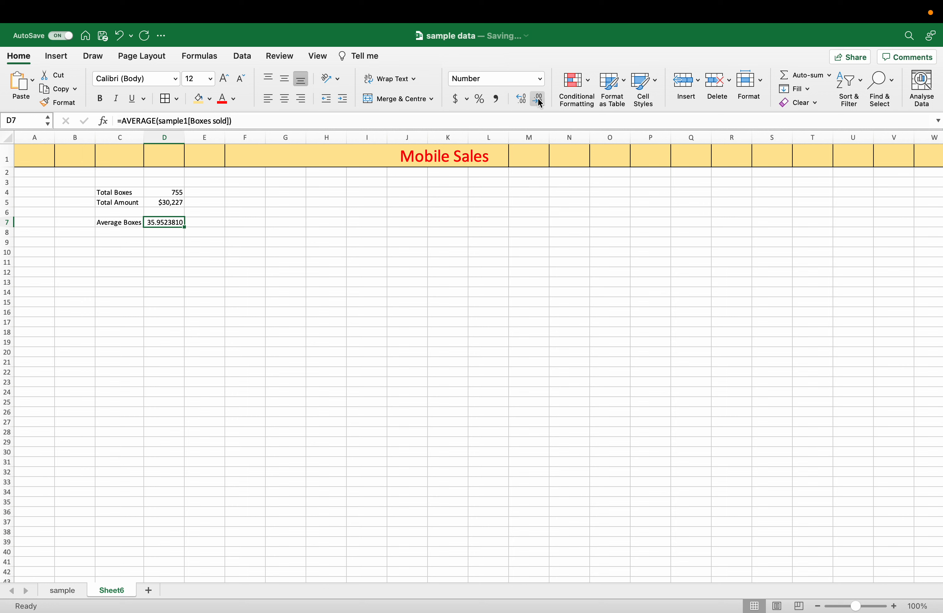
click(539, 101)
click(539, 103)
click(539, 103)
click(540, 102)
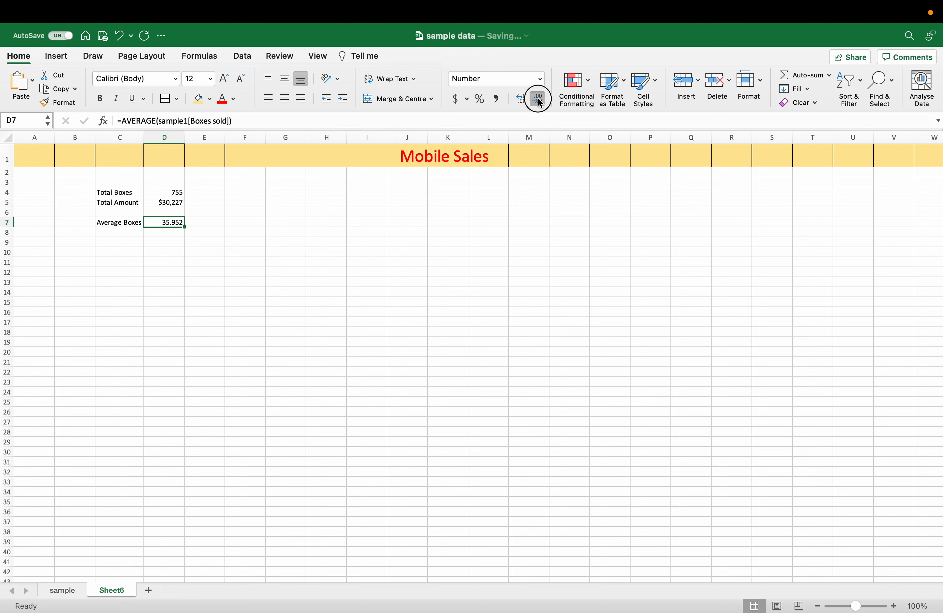
click(540, 102)
click(539, 102)
click(523, 99)
click(523, 99)
click(541, 100)
click(541, 101)
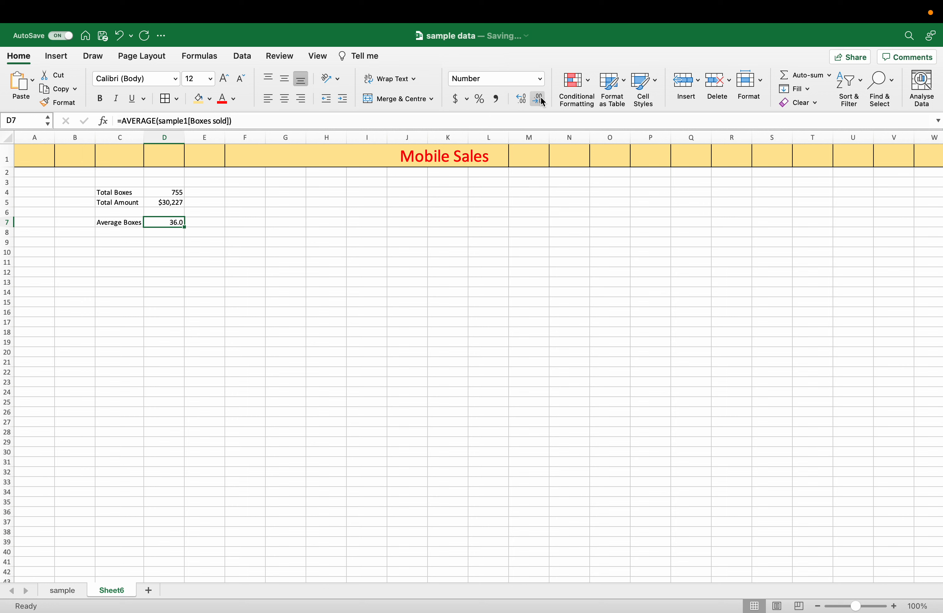
click(542, 102)
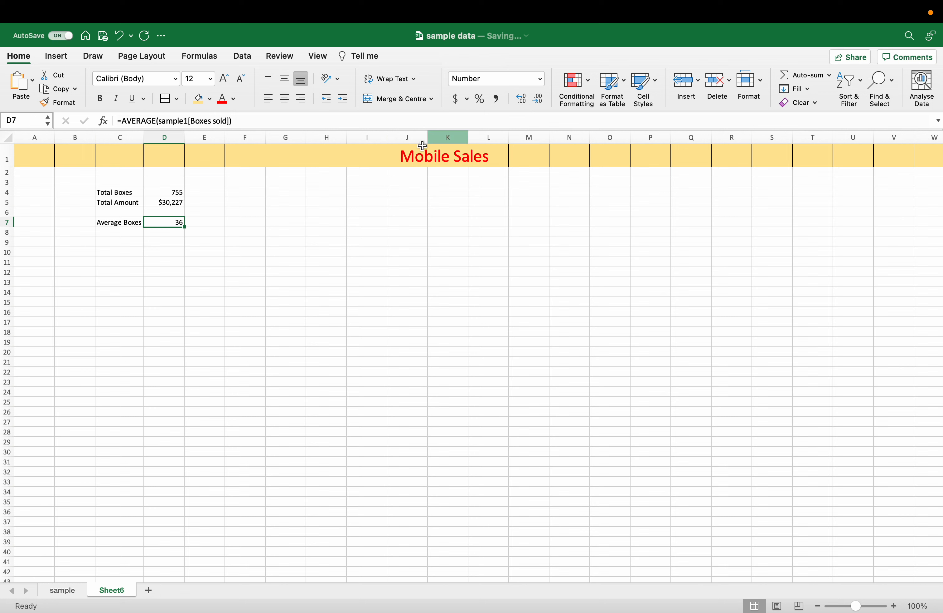
Step: Enter the label Average Amount in C8 and widen column C slightly so the label fits
click(115, 233)
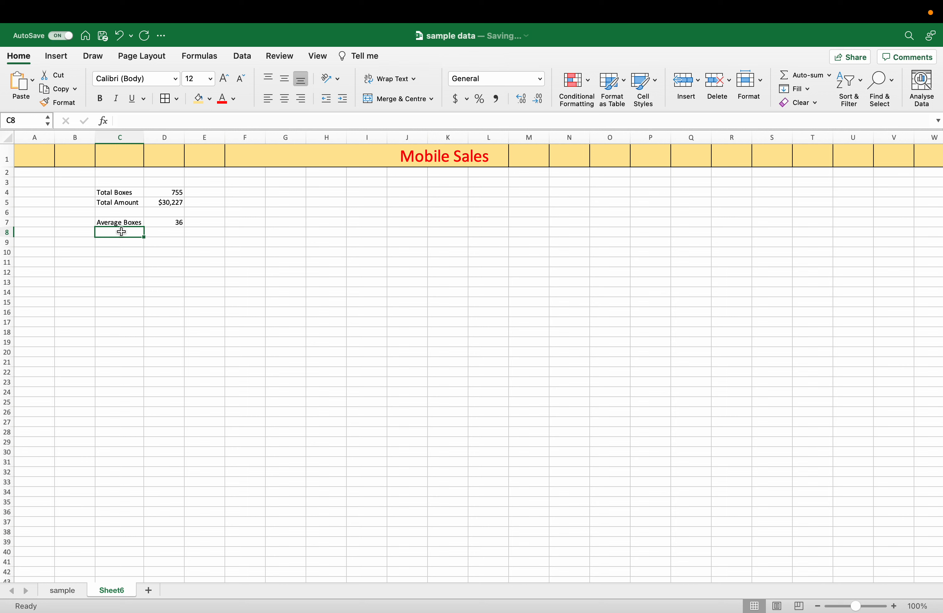
text(Ave)
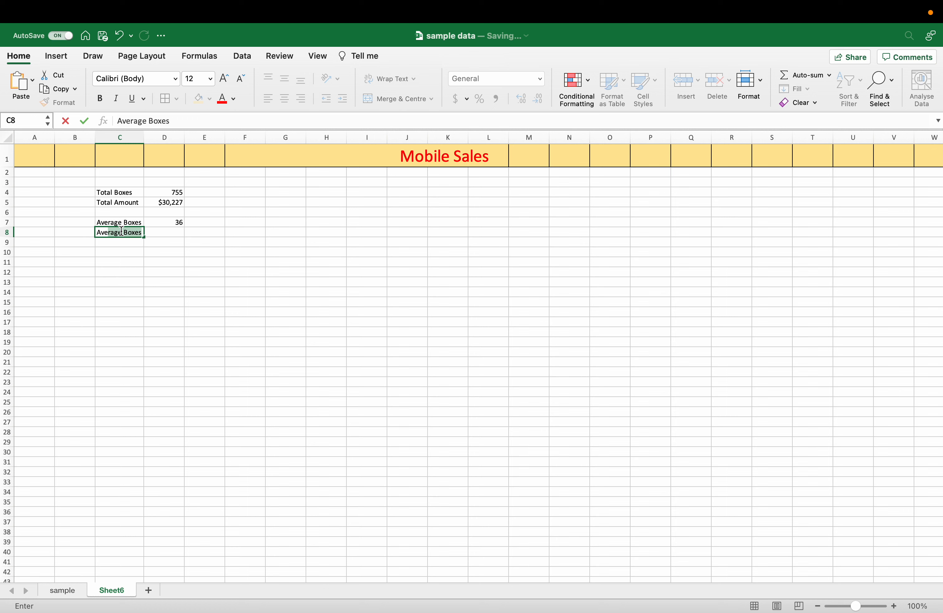
text(rage Amount)
click(135, 232)
click(142, 157)
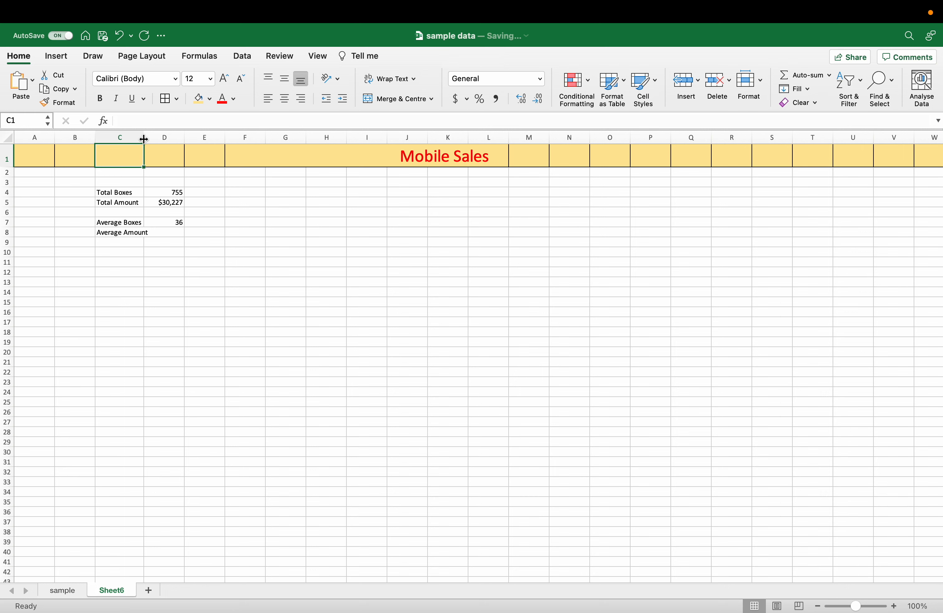
drag(143, 144, 151, 140)
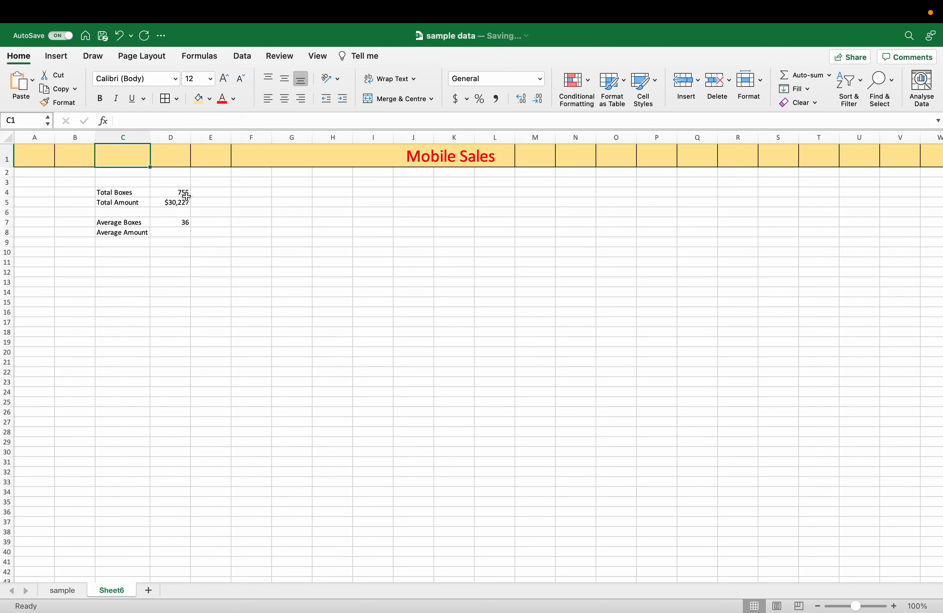
Step: Average the sales amount in D8 with the formula =AVERAGE(sample1[Amount])
click(177, 231)
text(=av)
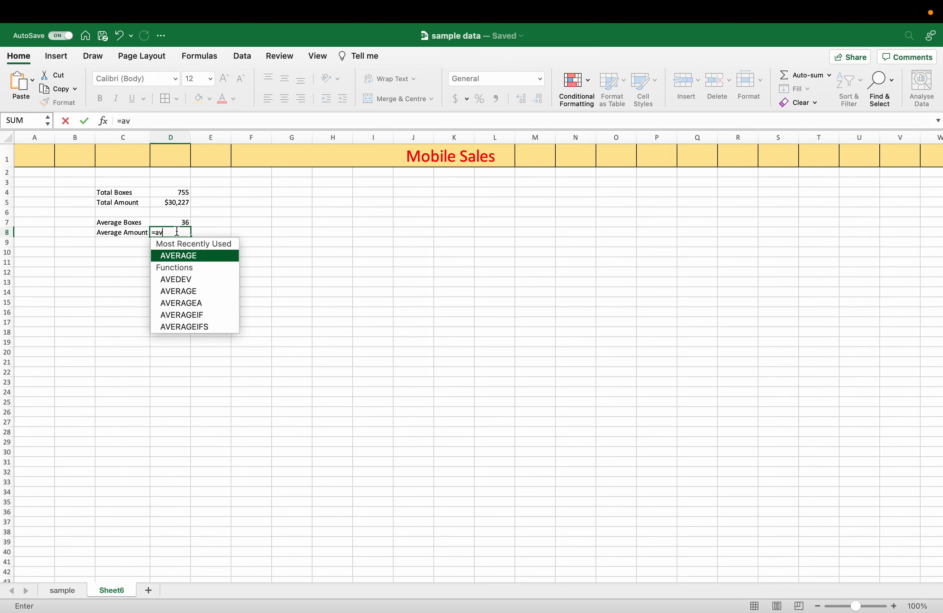
key(Tab)
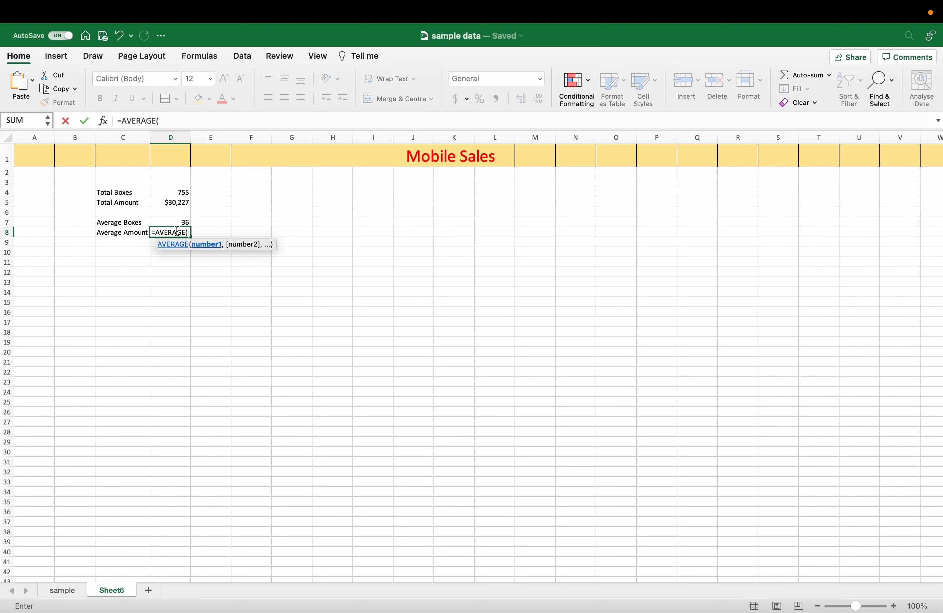
text(sa)
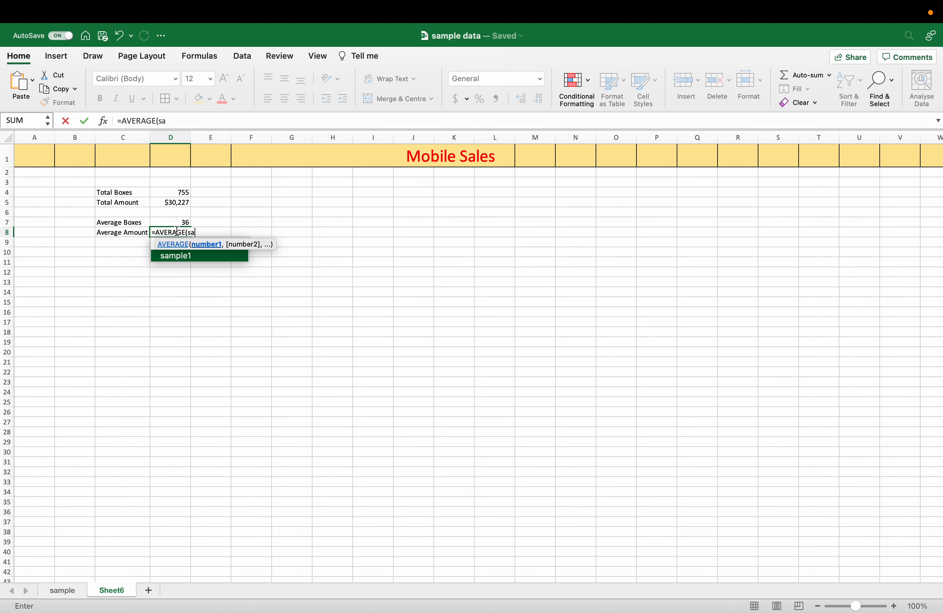
text(mple1[)
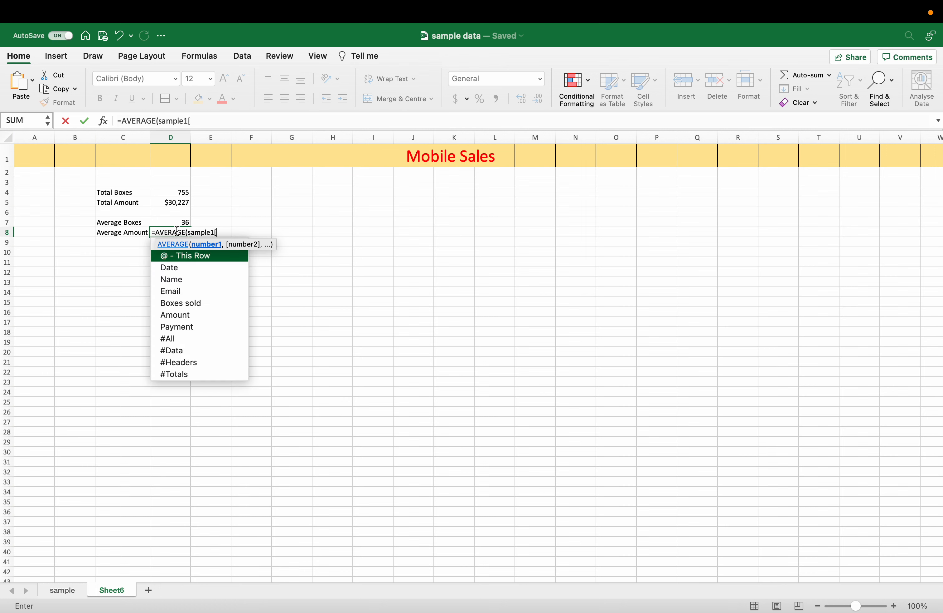
double_click(188, 318)
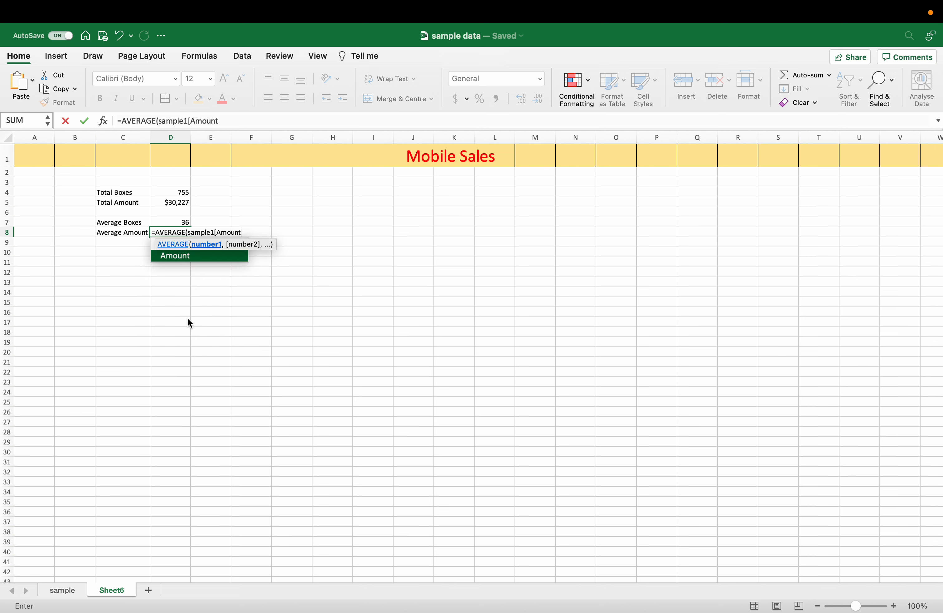
text(])
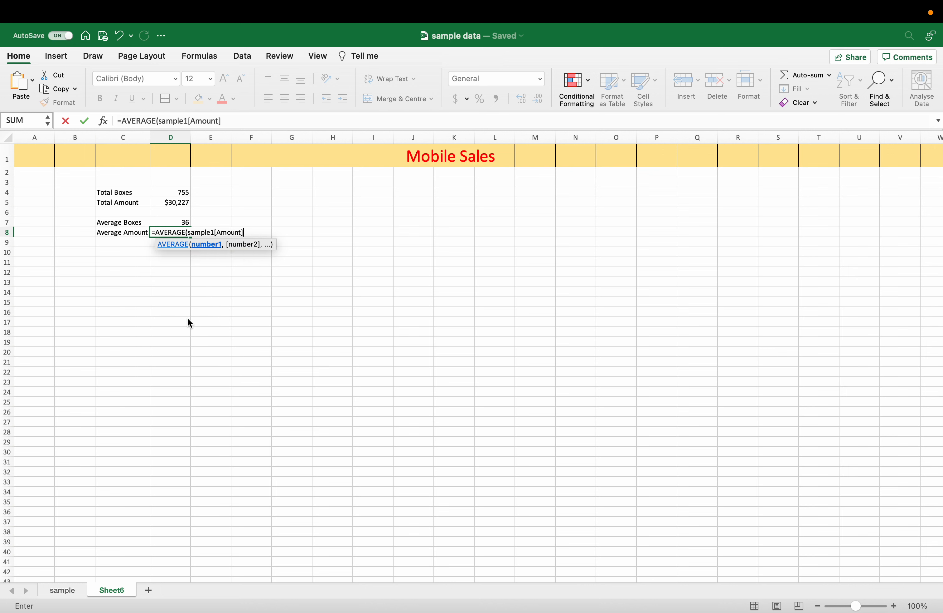
text())
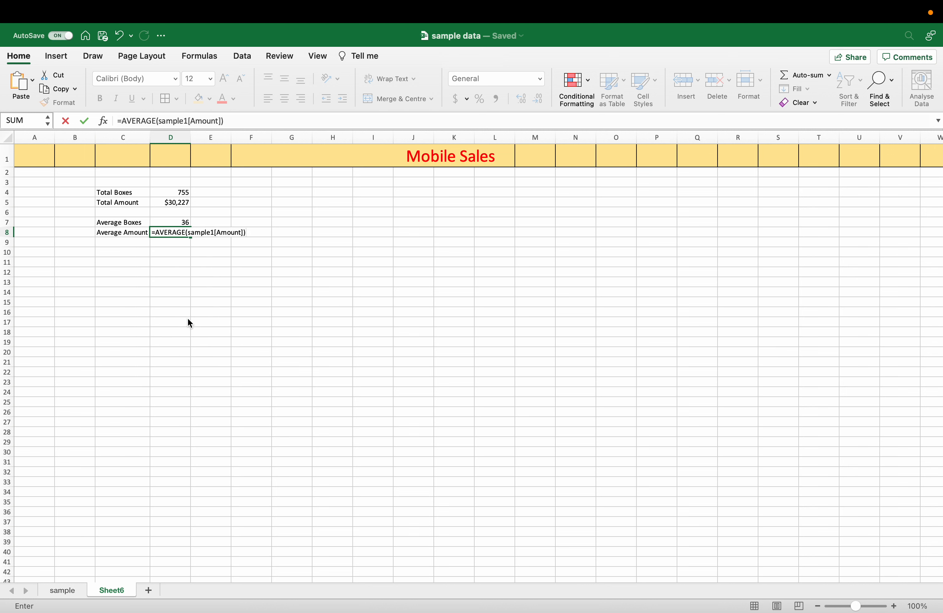
key(Return)
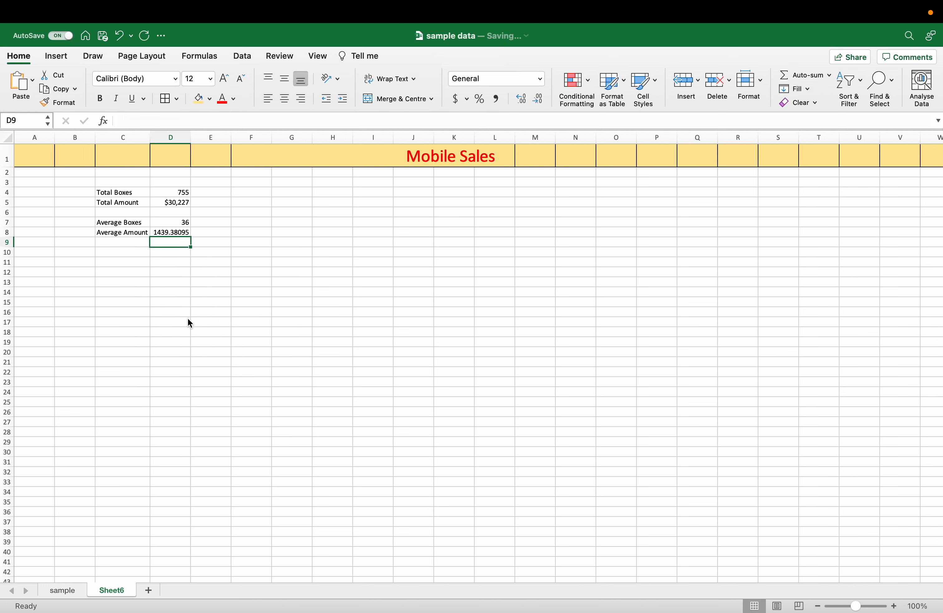
Step: Reduce the average amount in D8 to no decimal places
click(175, 232)
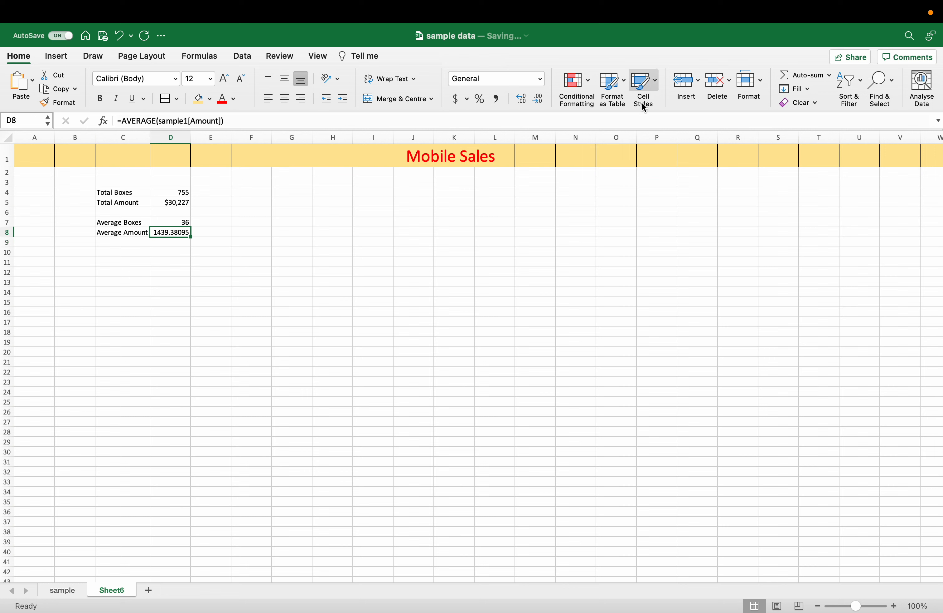
click(542, 100)
click(542, 100)
click(542, 100)
click(542, 100)
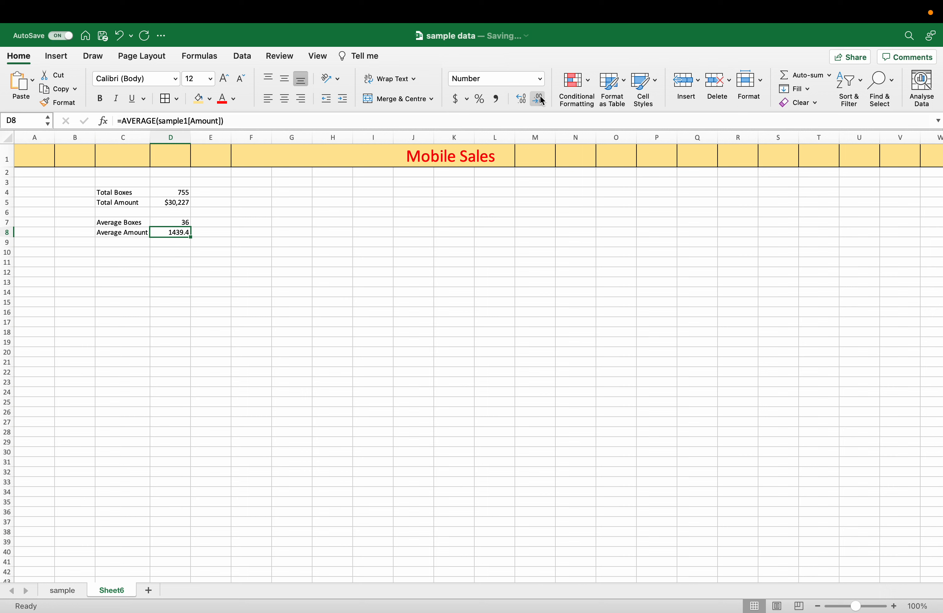
click(542, 100)
Step: Copy the currency format of the total amount in D5 onto the average amount in D8
click(175, 204)
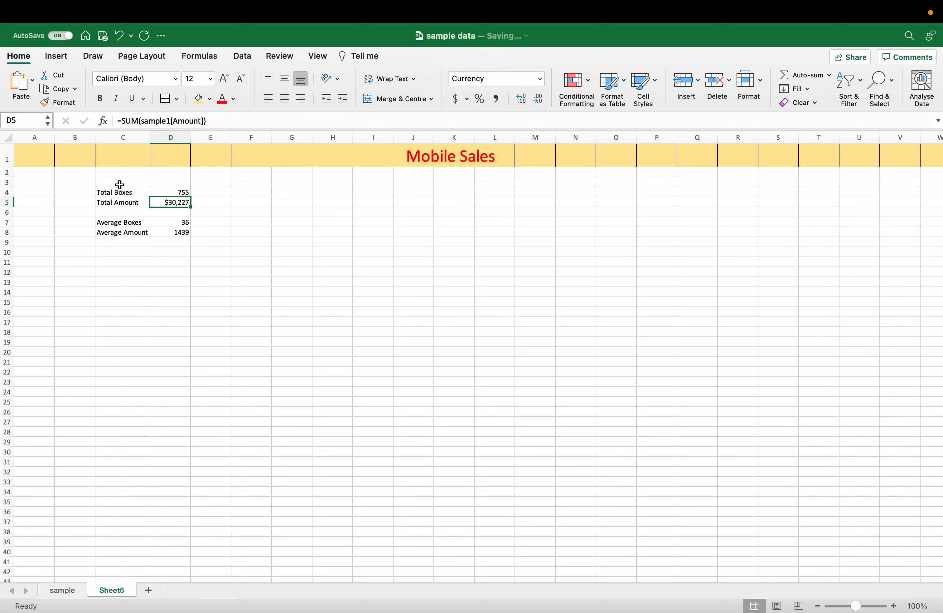
click(46, 105)
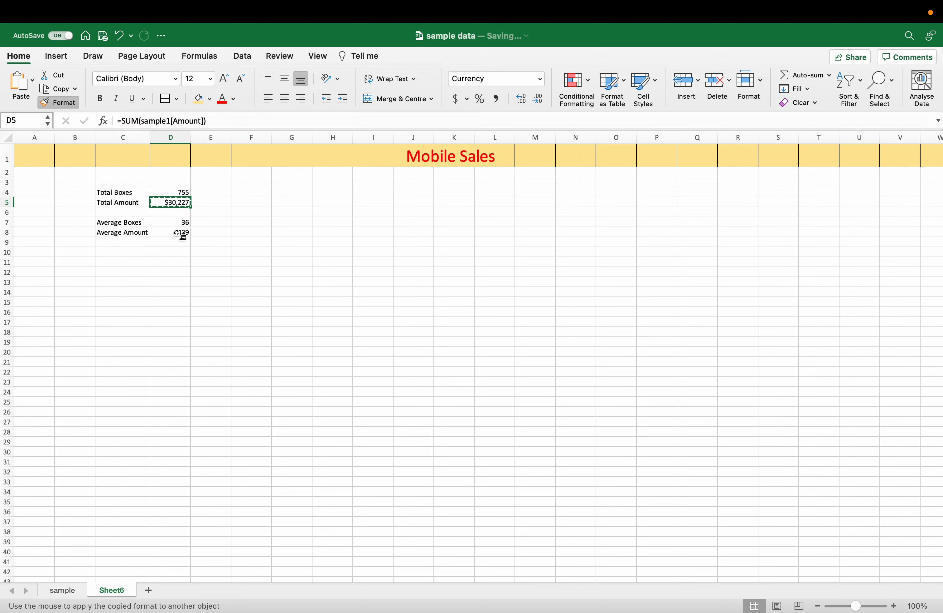
click(180, 235)
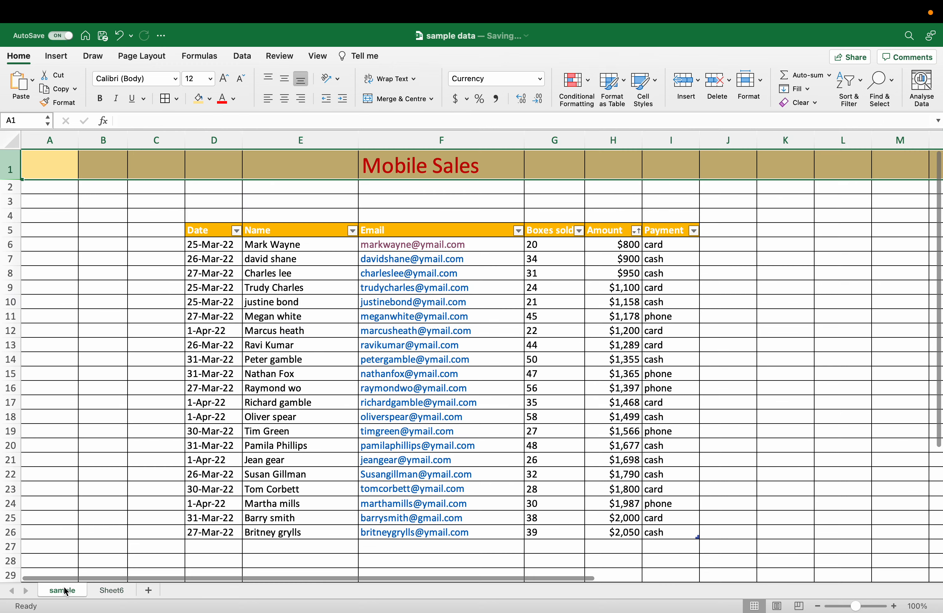
Step: Review the source table on the sample sheet and return to the summary on Sheet6
click(62, 590)
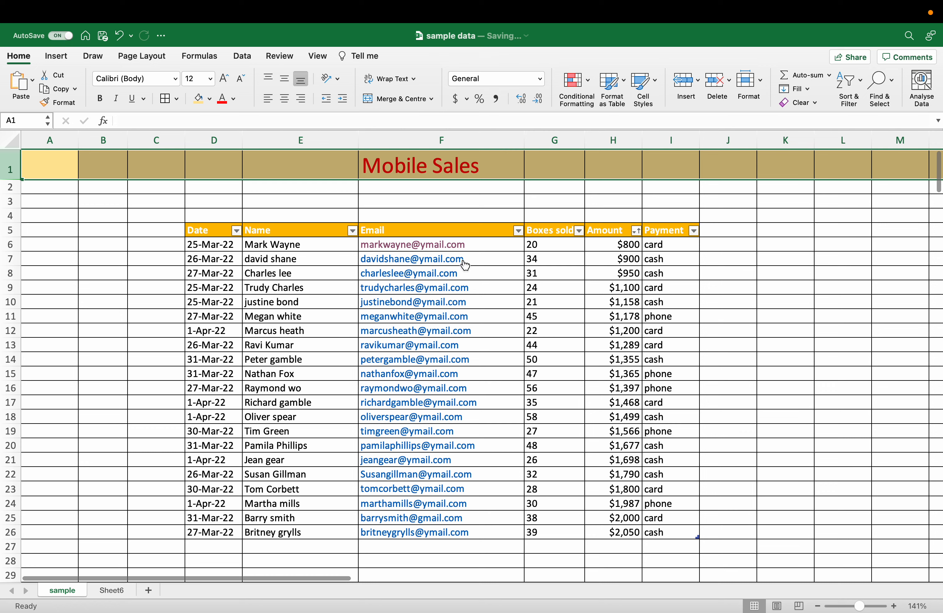
click(112, 590)
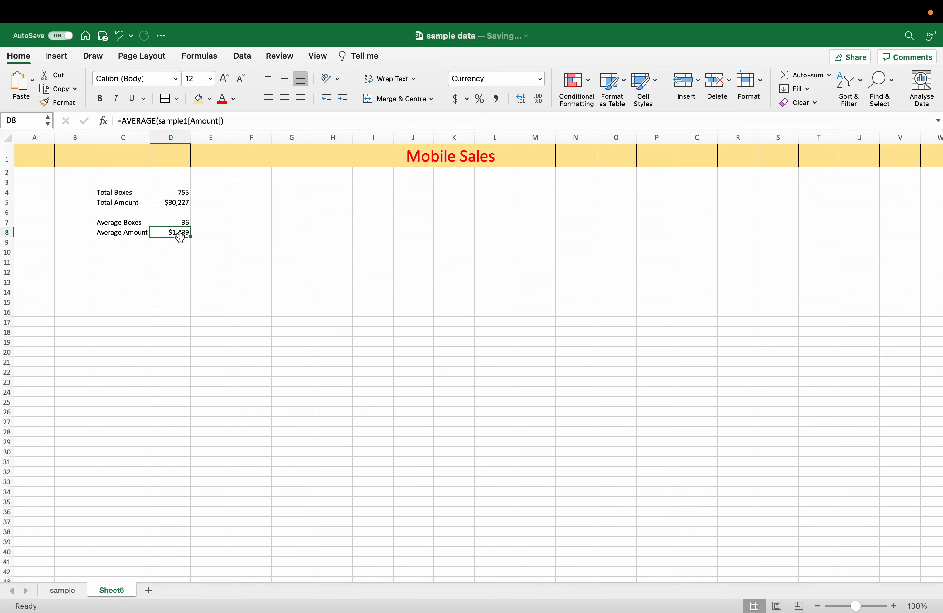